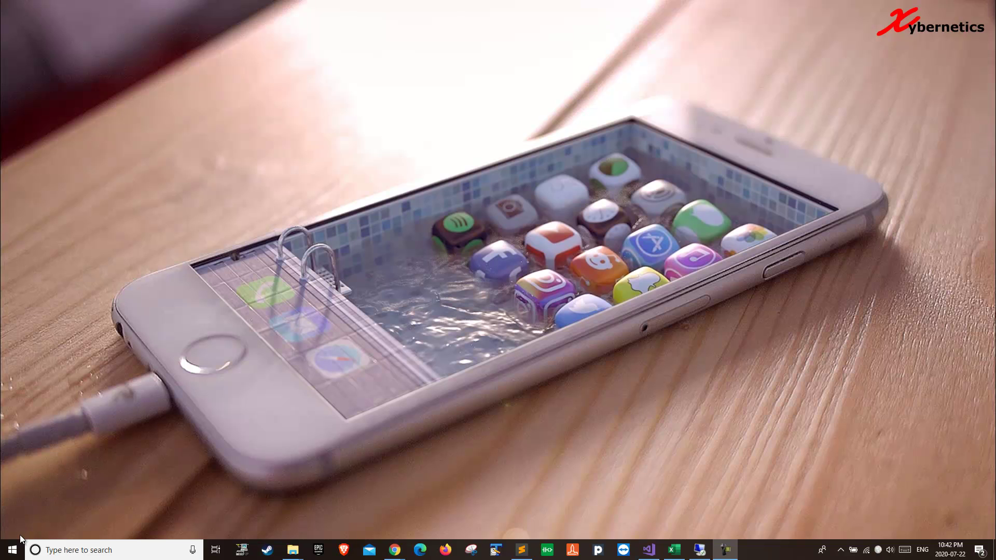
Launch EcoStruxure Control Expert from the Start menu search
{"action": "left_click", "coordinate": [12, 550]}
{"action": "type", "text": "control expert"}
{"action": "key", "text": "Escape"}
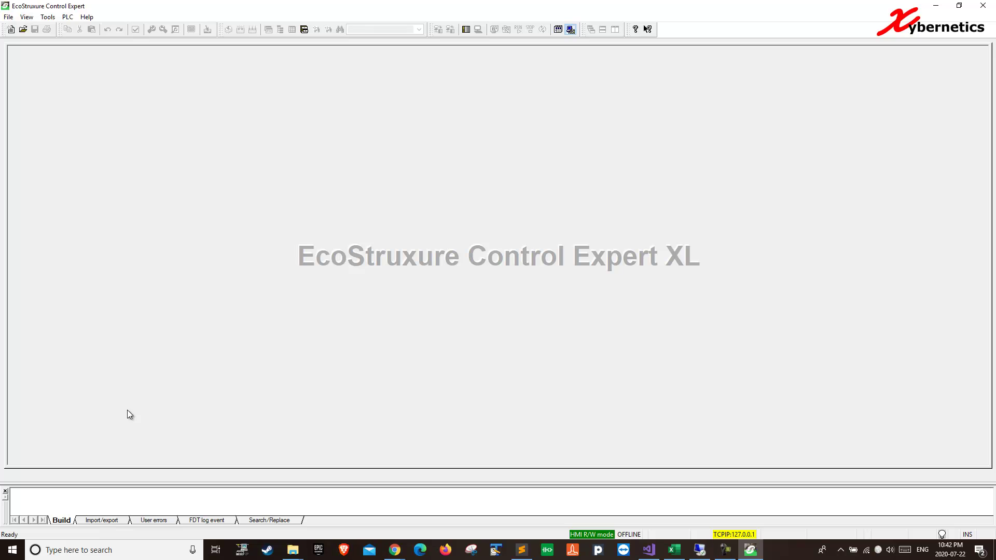
Create a new Modicon M580 project with the BME H58 6040 CPU
{"action": "left_click", "coordinate": [9, 17]}
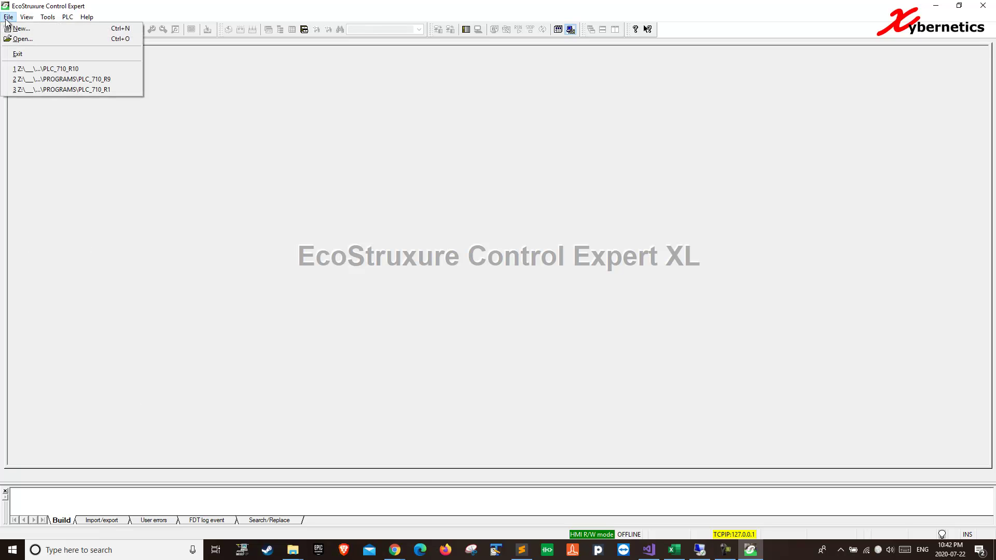
{"action": "left_click", "coordinate": [21, 27]}
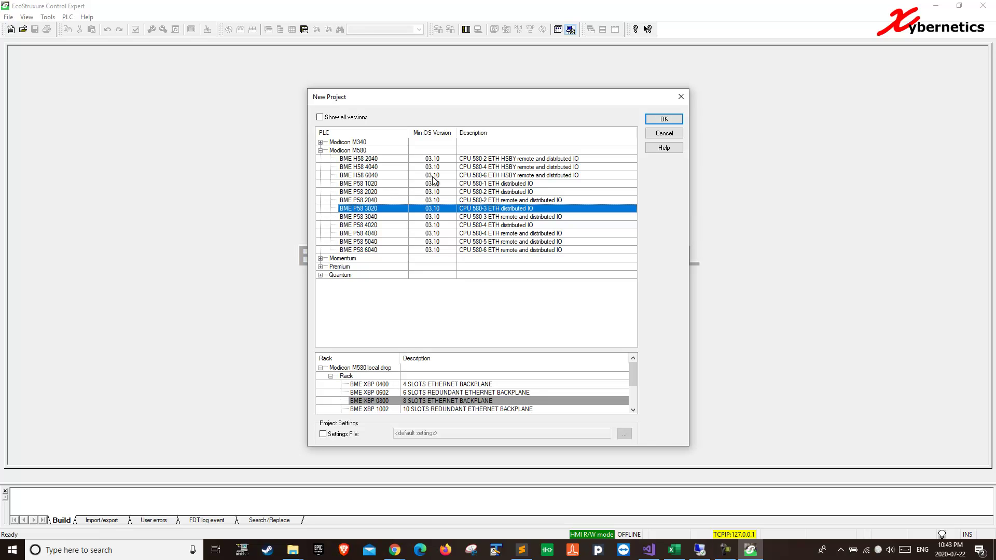
{"action": "left_click", "coordinate": [532, 174]}
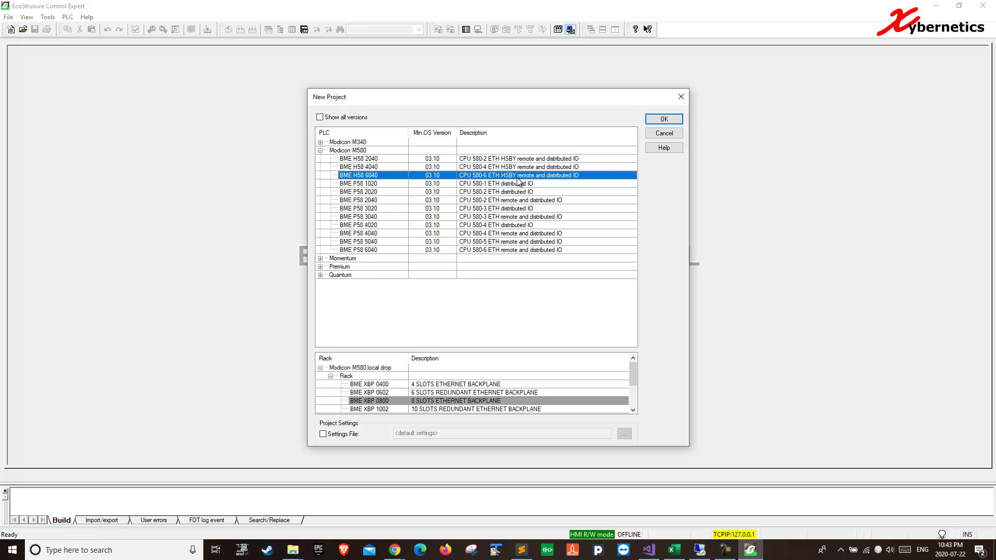
{"action": "left_click", "coordinate": [653, 121]}
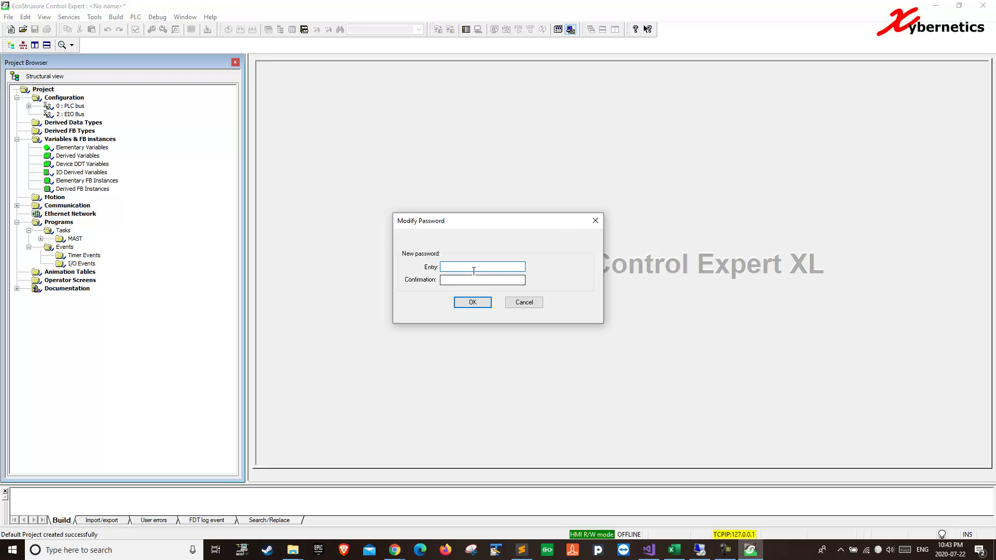
Skip the project password and show the DTM Browser panel
{"action": "left_click", "coordinate": [530, 303]}
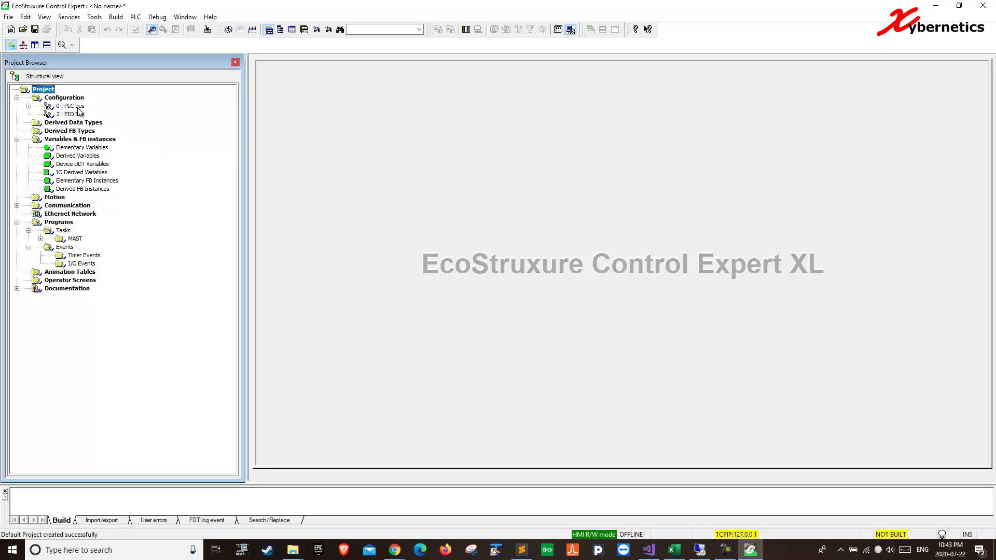
{"action": "left_click", "coordinate": [95, 17]}
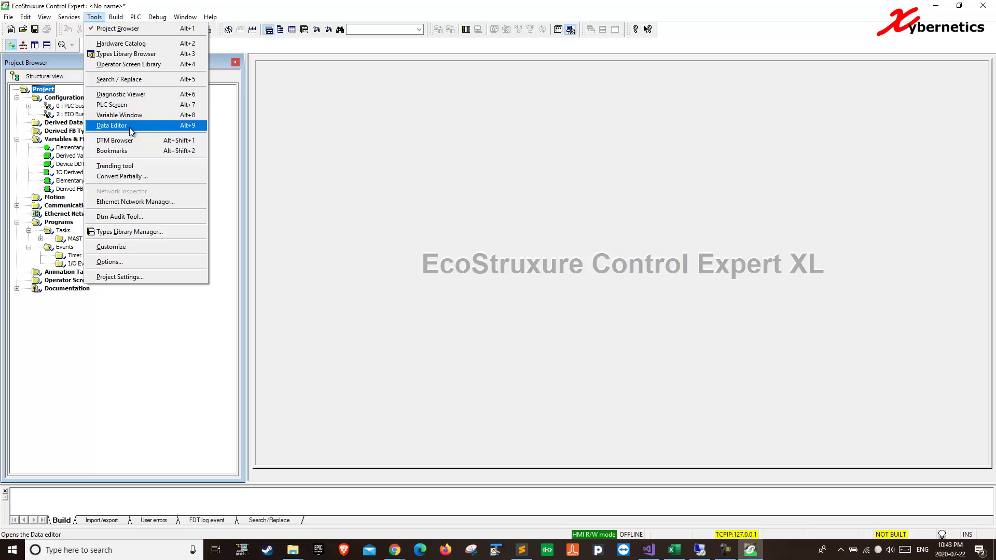
{"action": "left_click", "coordinate": [134, 140]}
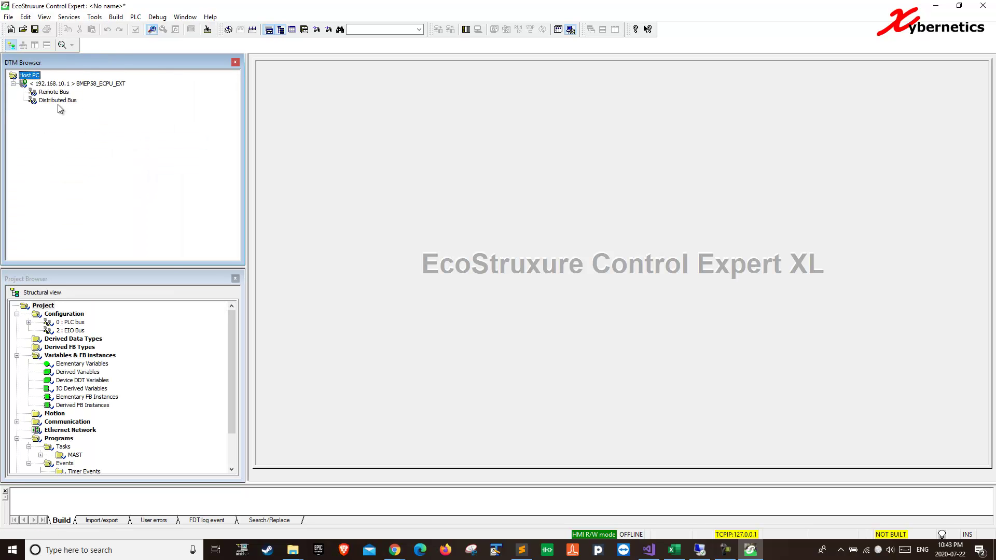
Check the CPU's device catalog, sorted by device, for PowerFlex drives; close it without adding any
{"action": "right_click", "coordinate": [68, 85]}
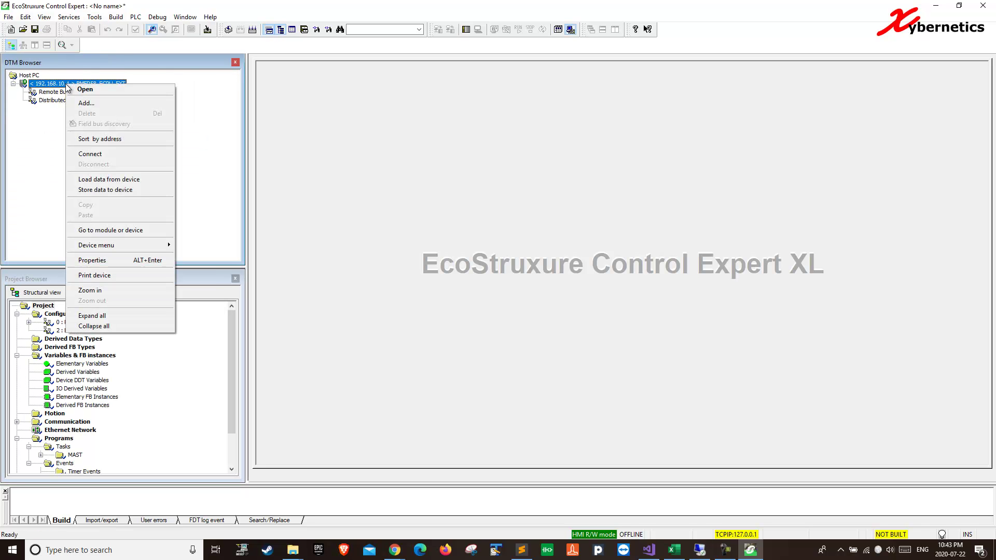
{"action": "left_click", "coordinate": [91, 103]}
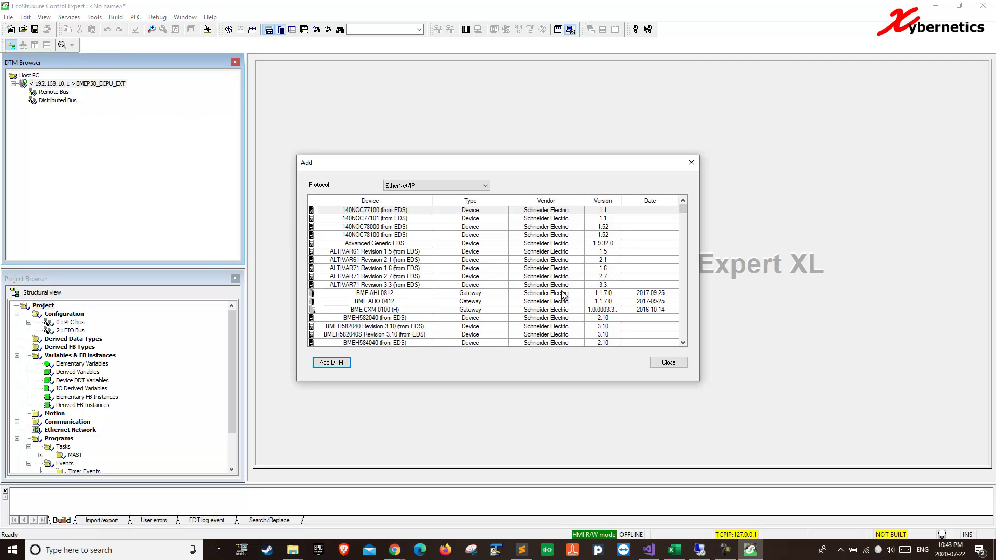
{"action": "left_click_drag", "start_coordinate": [683, 217], "coordinate": [683, 262]}
{"action": "left_click", "coordinate": [400, 201]}
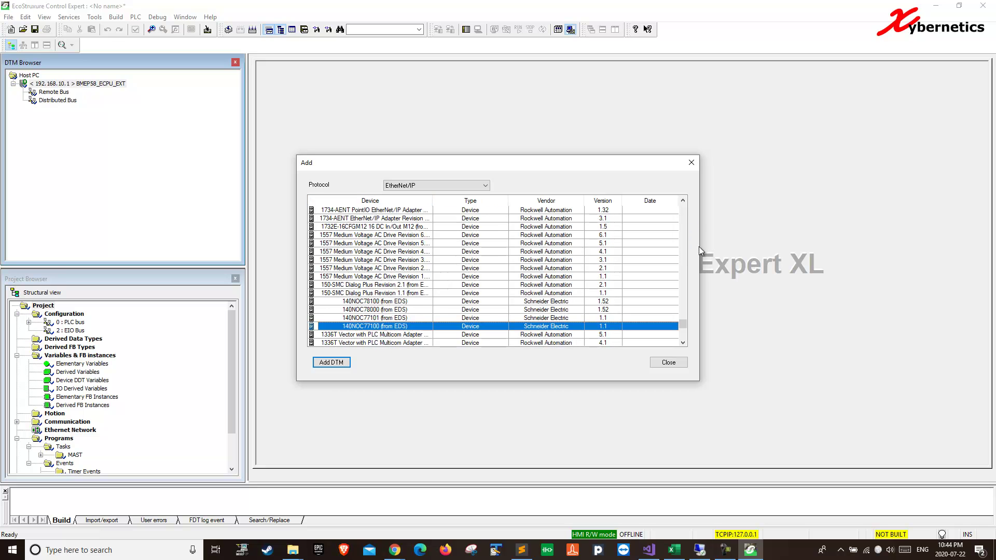
{"action": "left_click_drag", "start_coordinate": [683, 323], "coordinate": [681, 253]}
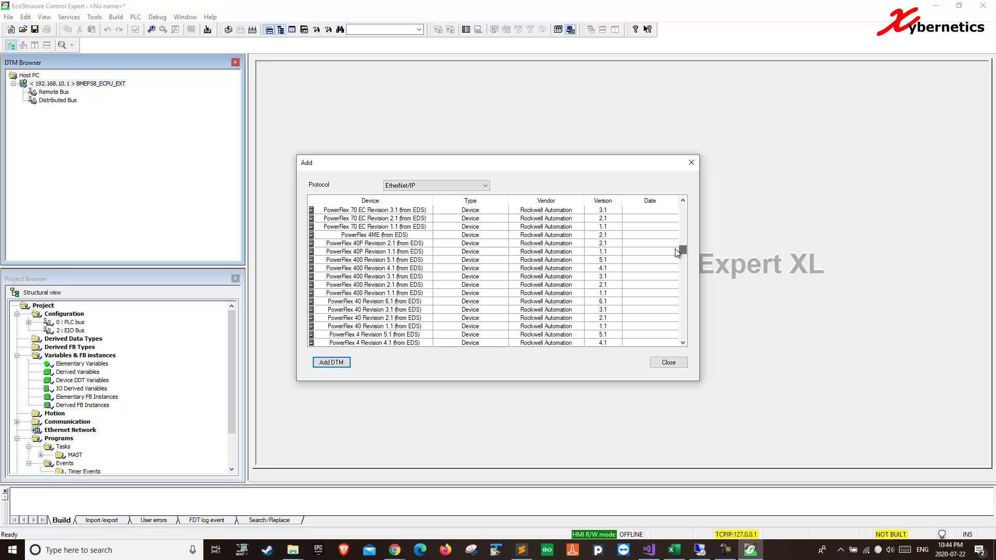
{"action": "scroll", "coordinate": [404, 261], "scroll_direction": "up", "scroll_amount": 5}
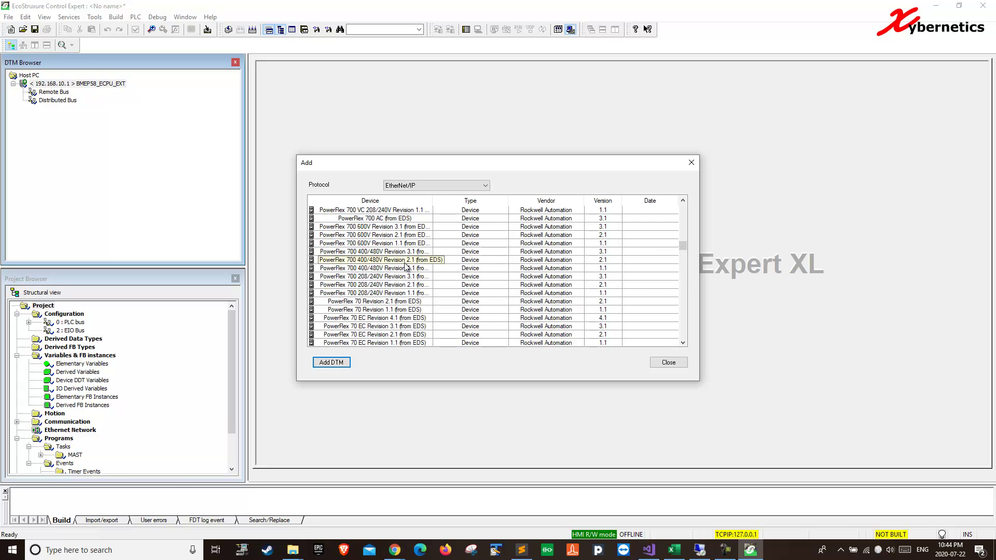
{"action": "left_click_drag", "start_coordinate": [683, 246], "coordinate": [684, 229]}
{"action": "left_click", "coordinate": [382, 284]}
{"action": "left_click", "coordinate": [386, 269]}
{"action": "left_click", "coordinate": [667, 366]}
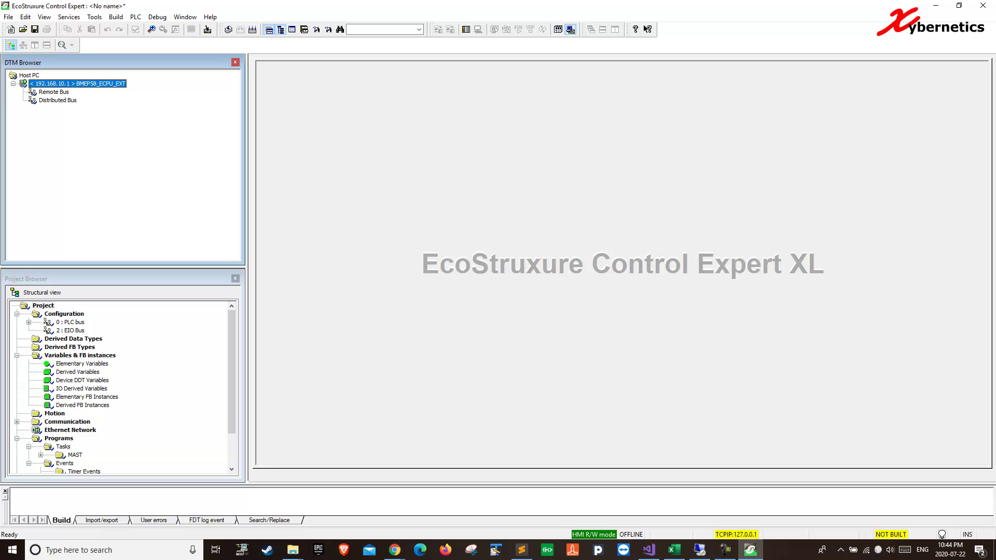
Open Chrome and load the ab.rockwellautomation.com site
{"action": "left_click", "coordinate": [394, 550]}
{"action": "left_click_drag", "start_coordinate": [662, 23], "coordinate": [362, 76]}
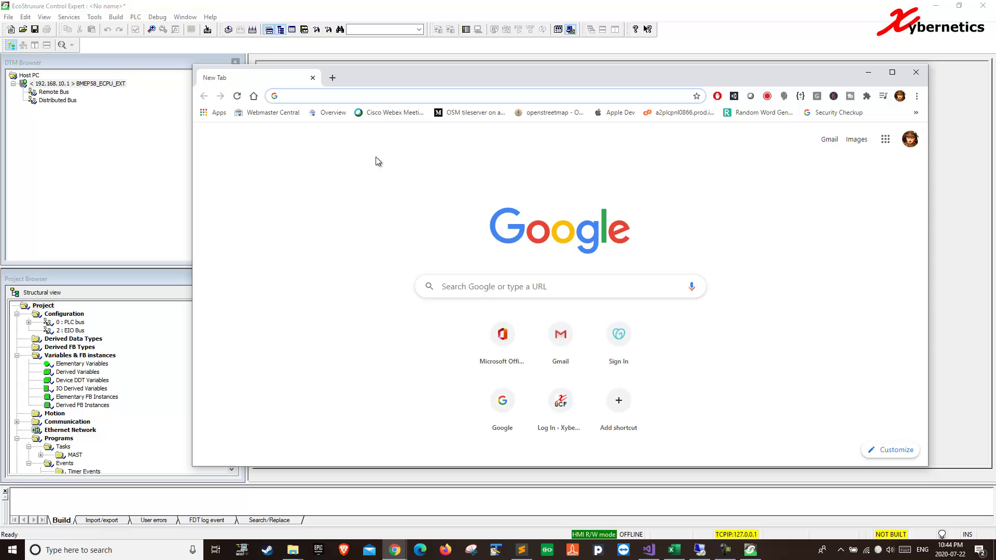
{"action": "left_click", "coordinate": [375, 156]}
{"action": "left_click", "coordinate": [371, 95]}
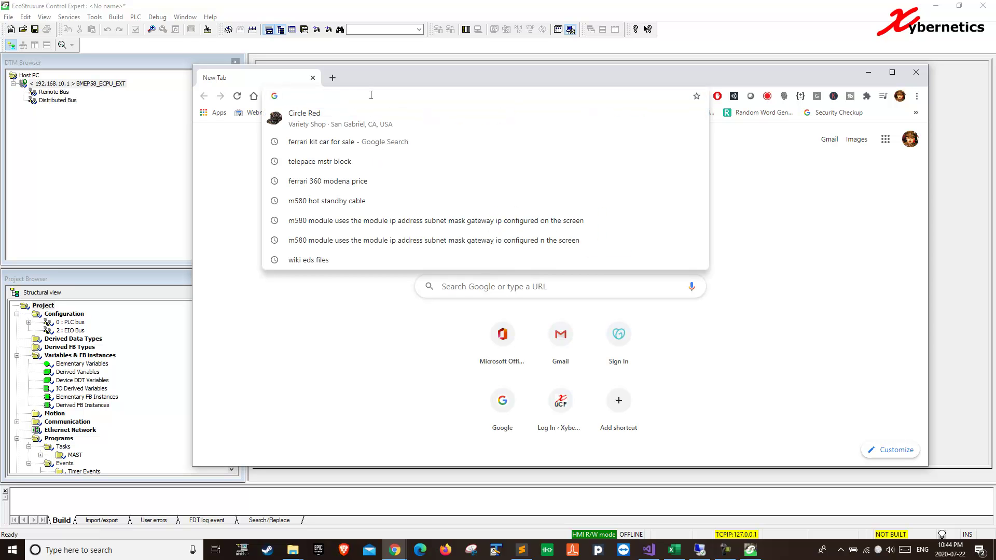
{"action": "type", "text": "abc"}
{"action": "key", "text": "BackSpace"}
{"action": "type", "text": ".com"}
{"action": "key", "text": "Return"}
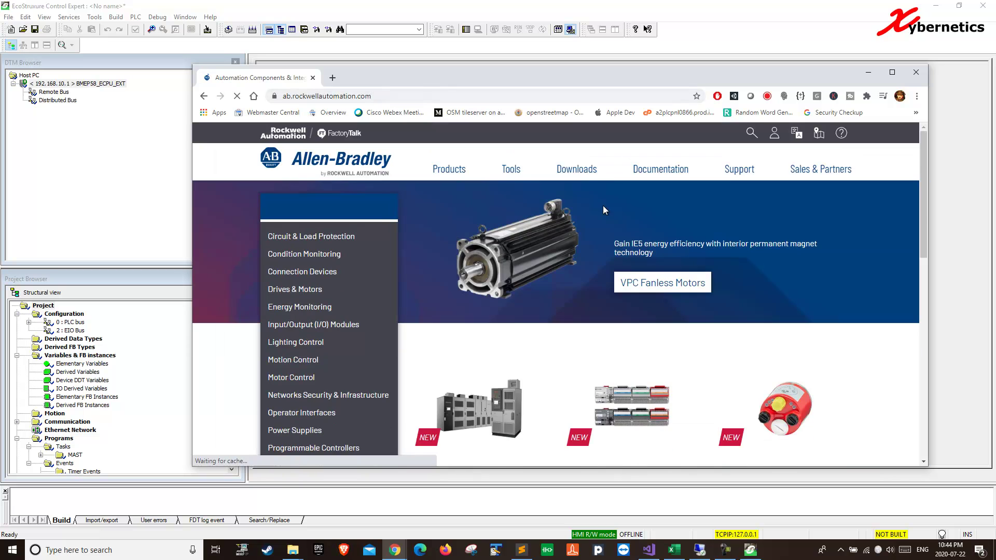
Go through Downloads > Electronic Data Sheets to the PCDC search, then close that tab
{"action": "left_click", "coordinate": [584, 172]}
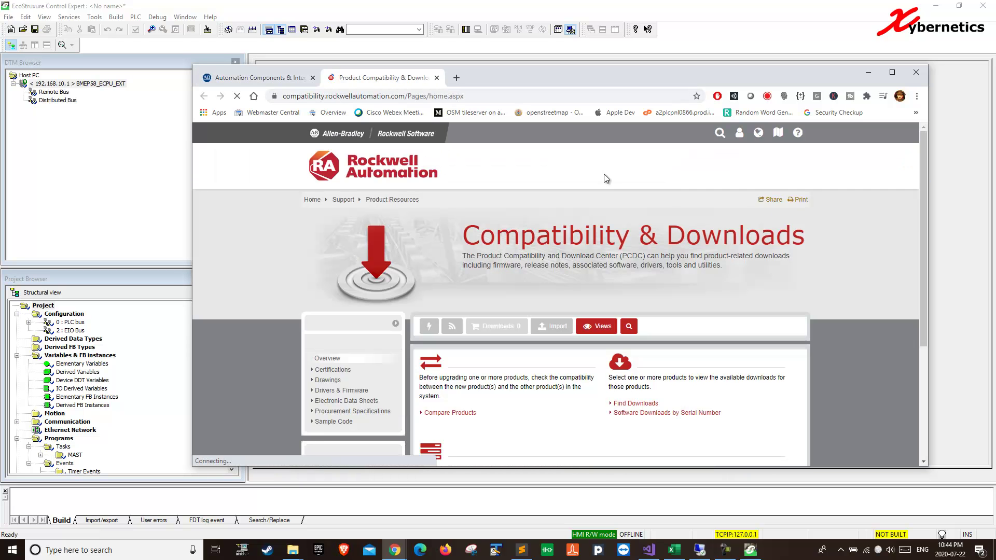
{"action": "left_click", "coordinate": [346, 404]}
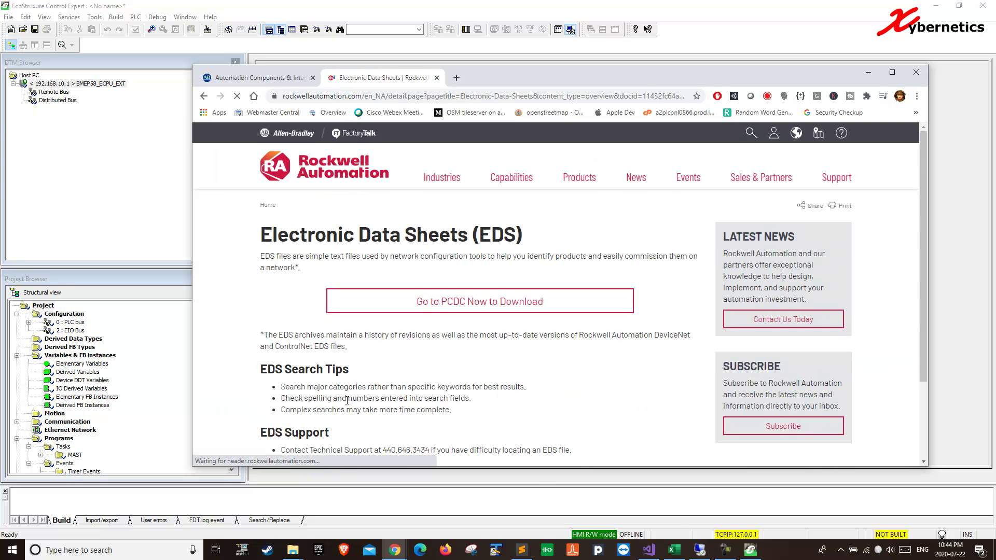
{"action": "left_click", "coordinate": [458, 311]}
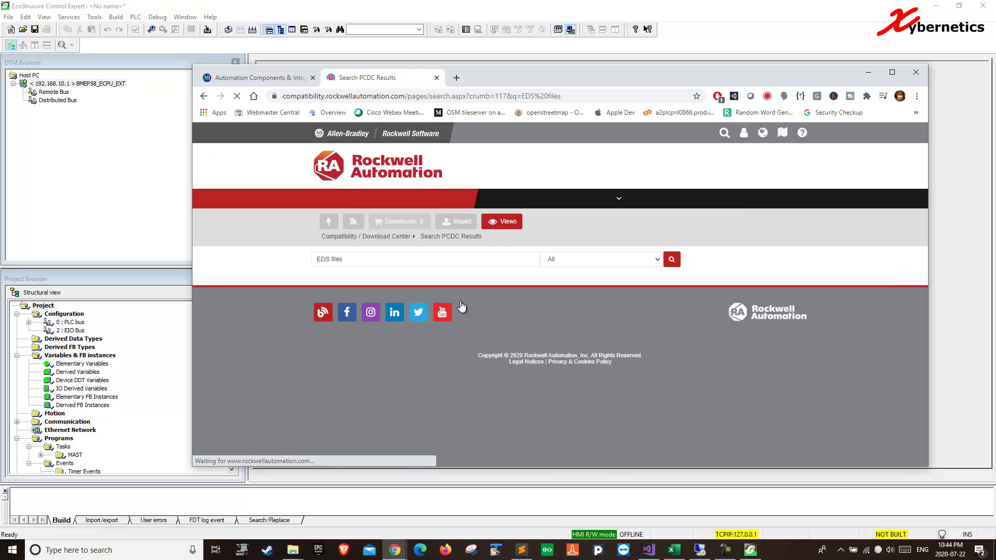
{"action": "left_click", "coordinate": [437, 77]}
Search google.ca for 'eds powerflex 753'
{"action": "left_click", "coordinate": [335, 97]}
{"action": "type", "text": "google.ca"}
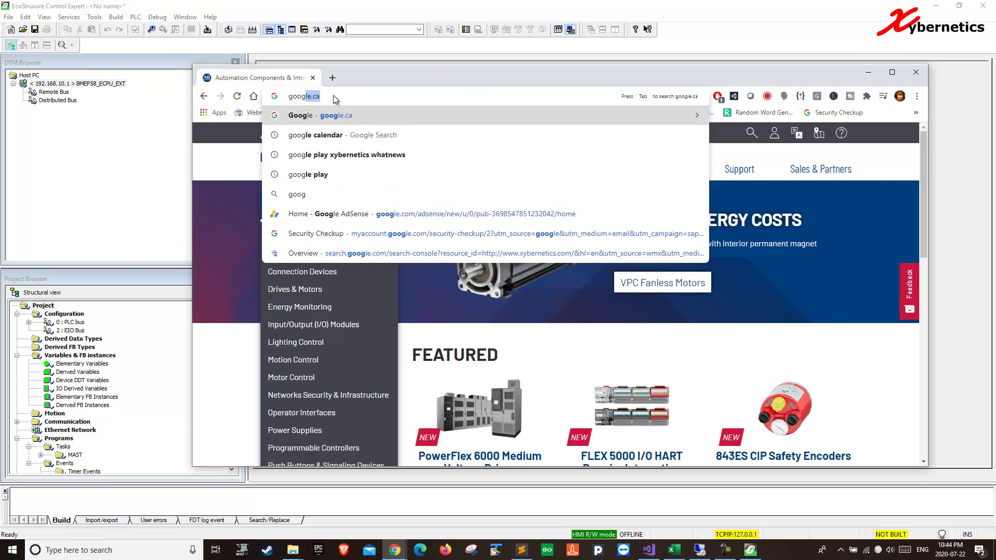
{"action": "key", "text": "Return"}
{"action": "type", "text": "eds"}
{"action": "key", "text": "Down"}
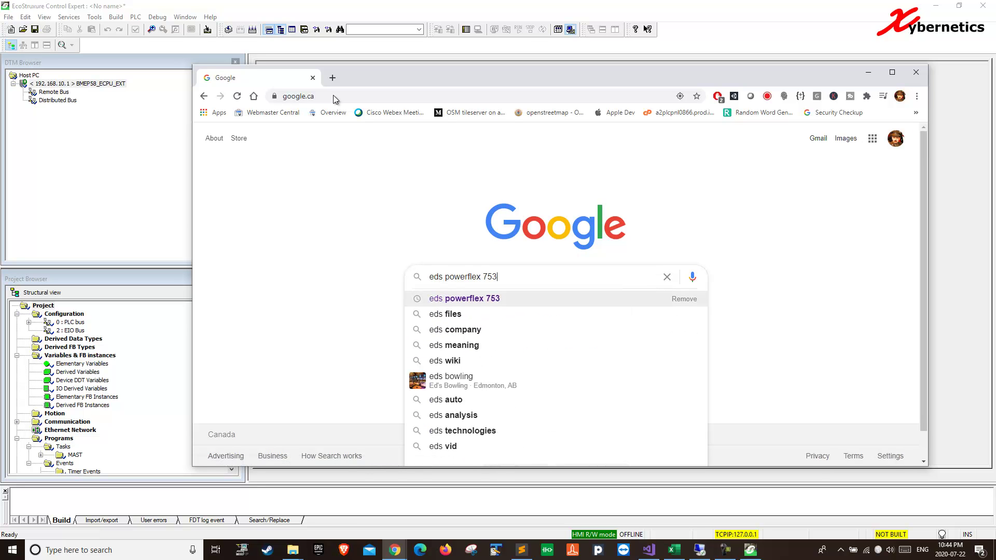
{"action": "key", "text": "Return"}
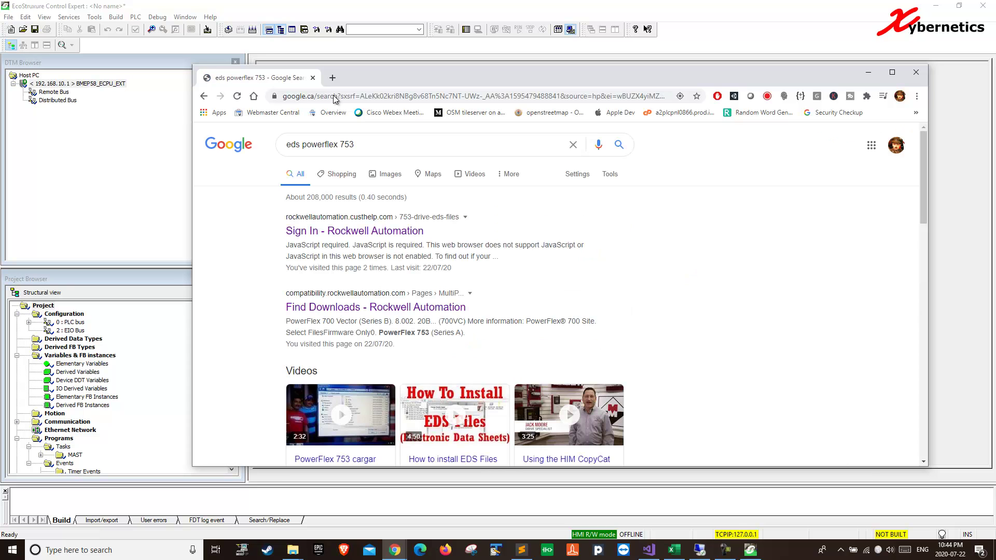
Open Rockwell's Find Downloads result and show the PowerFlex 753 downloads
{"action": "left_click", "coordinate": [370, 311]}
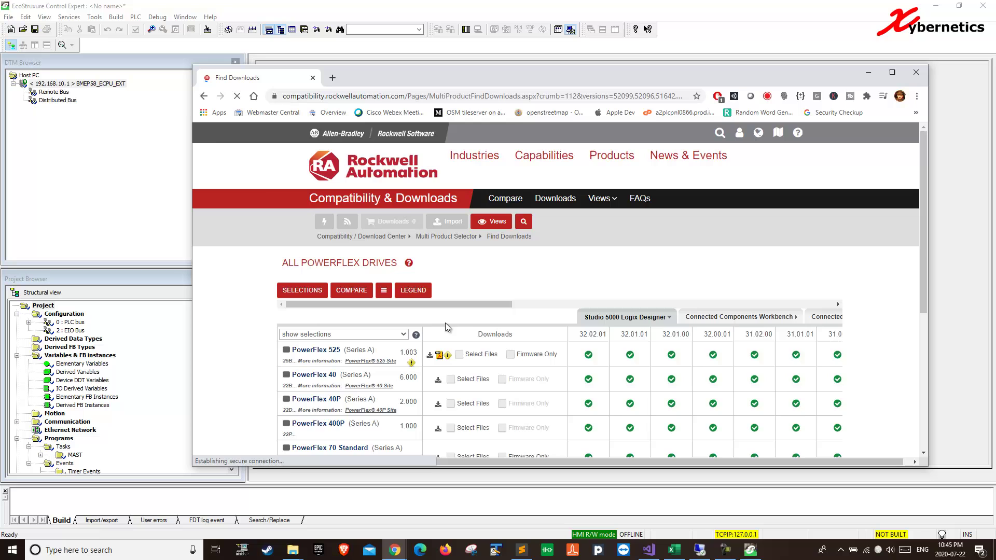
{"action": "left_click_drag", "start_coordinate": [592, 79], "coordinate": [590, 55]}
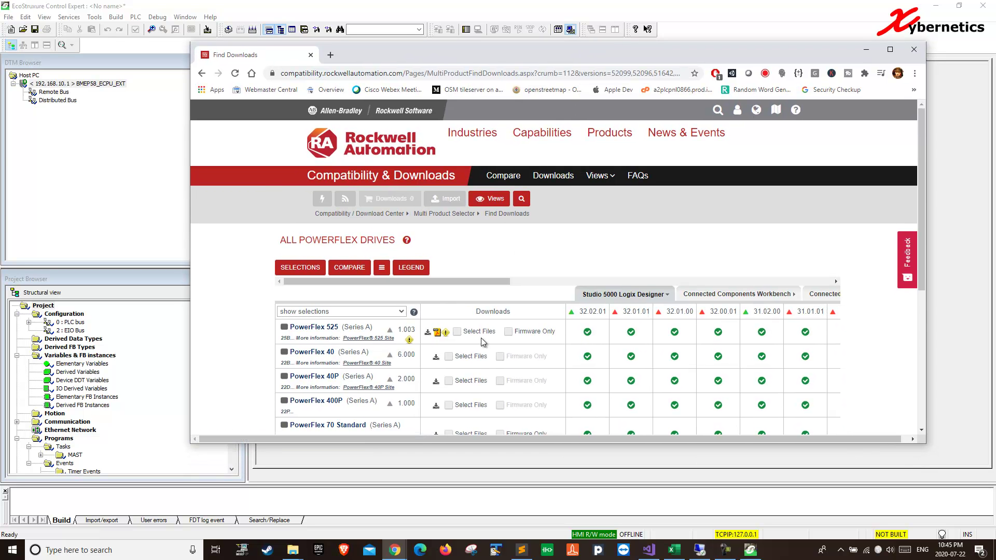
{"action": "scroll", "coordinate": [485, 345], "scroll_direction": "down", "scroll_amount": 2}
{"action": "scroll", "coordinate": [486, 345], "scroll_direction": "down", "scroll_amount": 2}
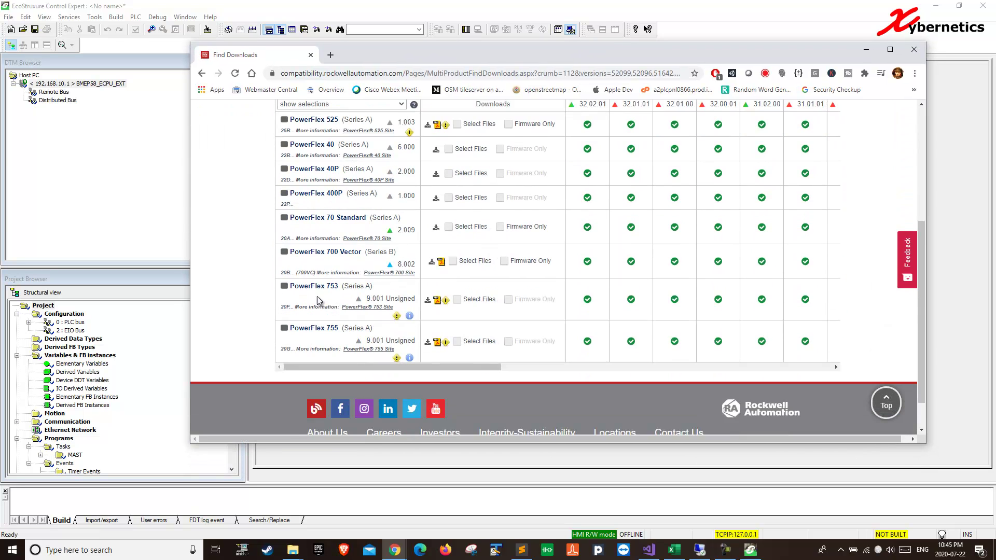
{"action": "left_click_drag", "start_coordinate": [292, 286], "coordinate": [337, 285]}
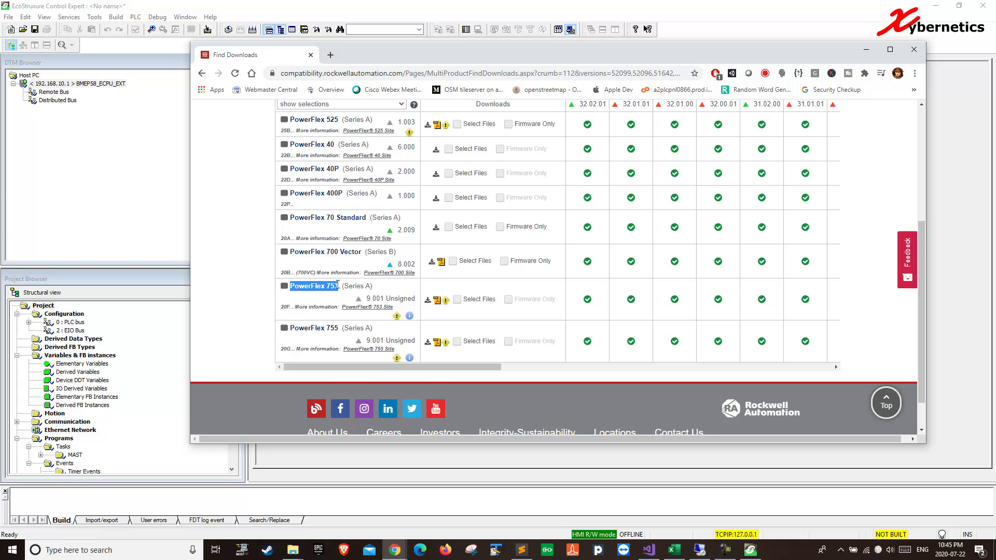
{"action": "left_click", "coordinate": [429, 301]}
Direct-download the PowerFlex 753 v13.003 EDS files as a zip from the cart
{"action": "left_click", "coordinate": [433, 334]}
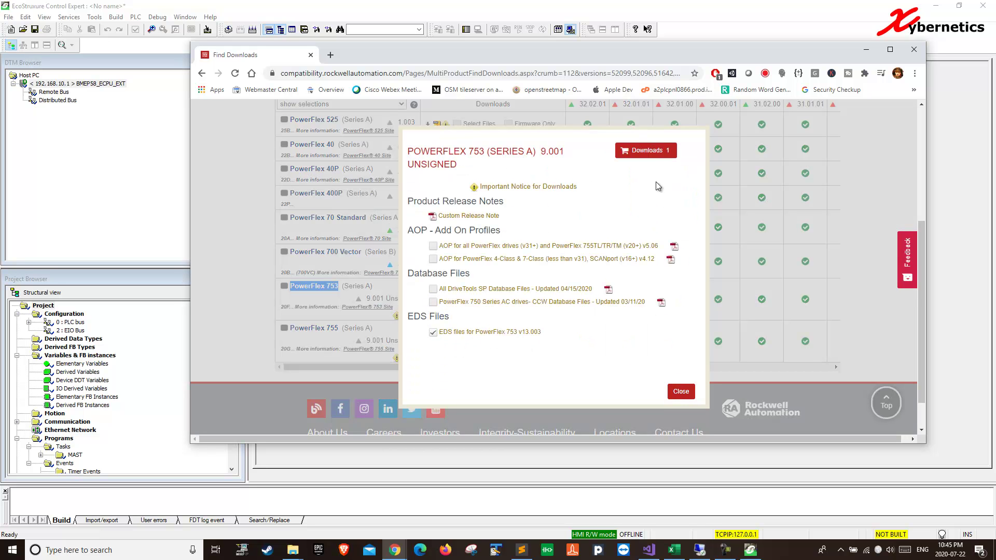
{"action": "left_click", "coordinate": [648, 151]}
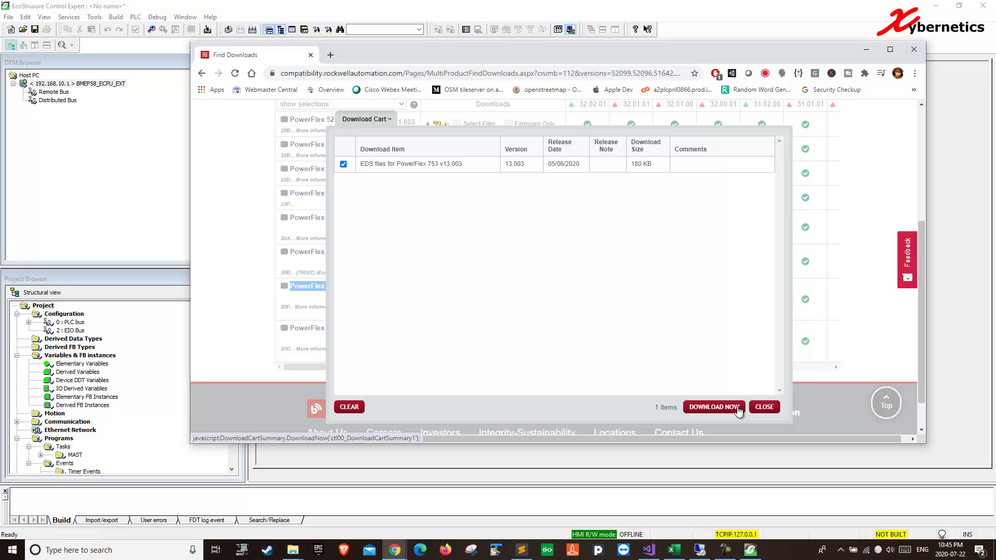
{"action": "left_click", "coordinate": [724, 406]}
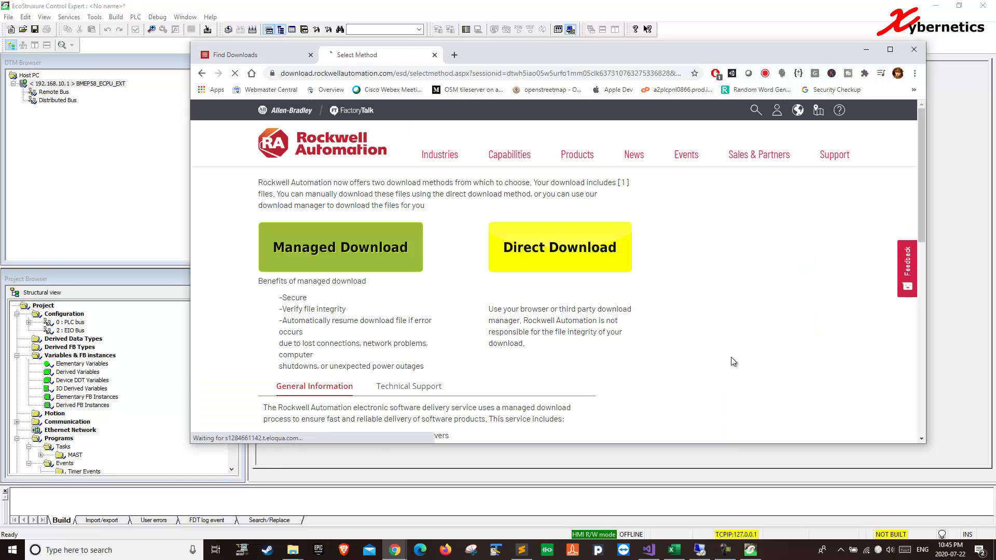
{"action": "left_click", "coordinate": [568, 263]}
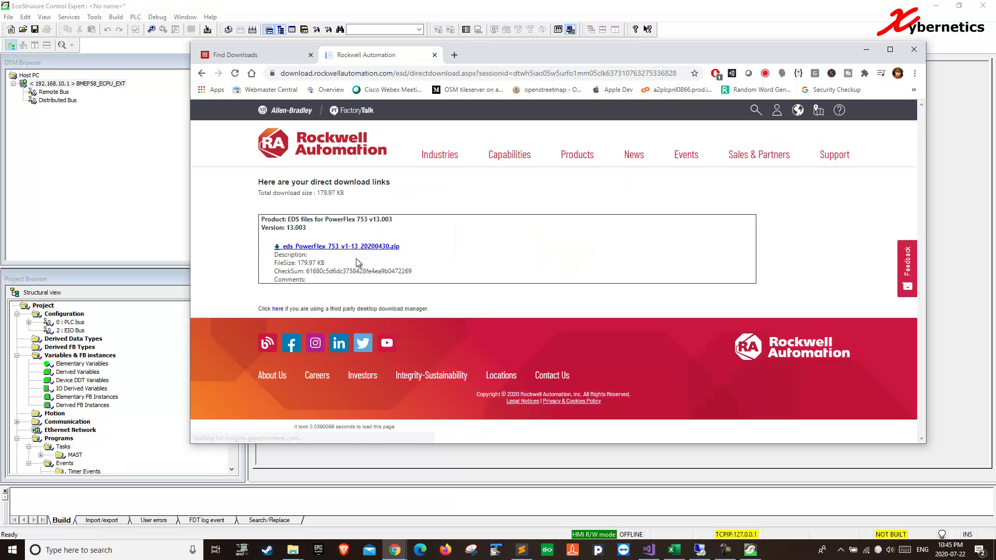
{"action": "left_click", "coordinate": [357, 248]}
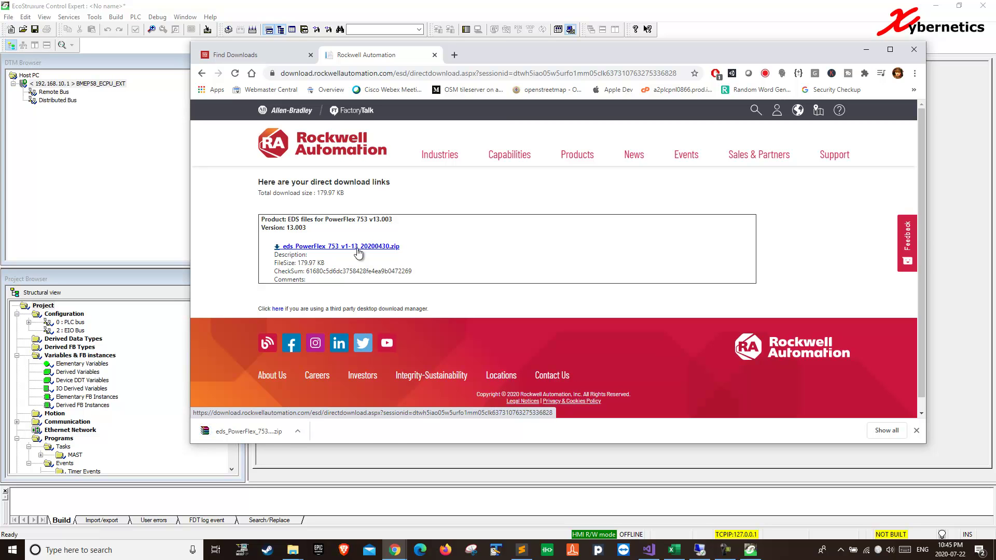
{"action": "left_click", "coordinate": [298, 431]}
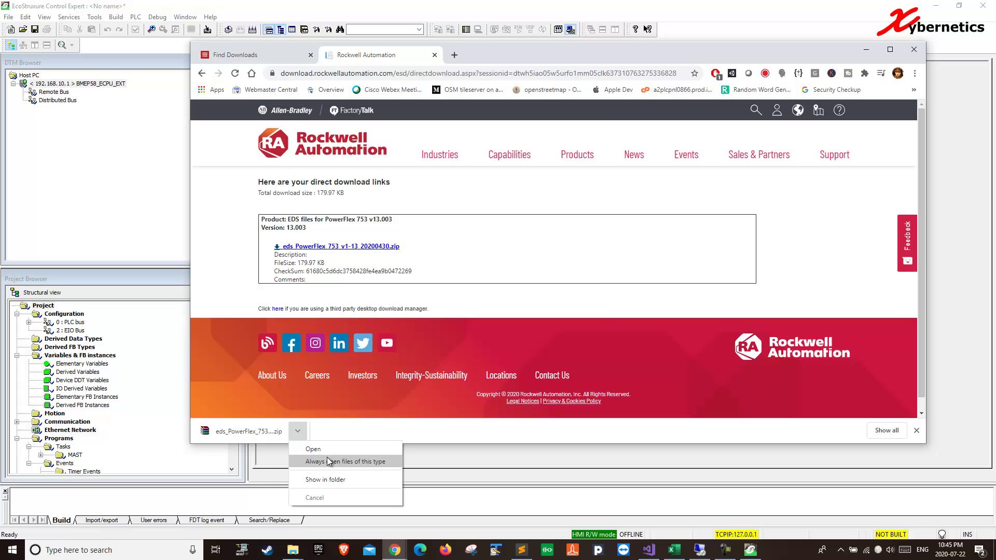
Extract the eds_PowerFlex_753_v1-13_20200430 zip into its own folder and open it
{"action": "left_click", "coordinate": [331, 480]}
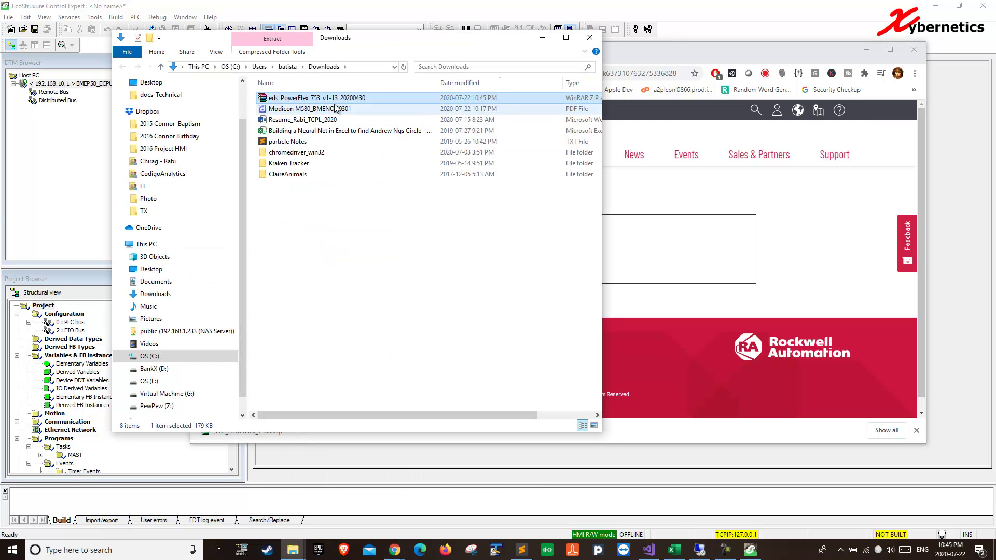
{"action": "right_click", "coordinate": [337, 104]}
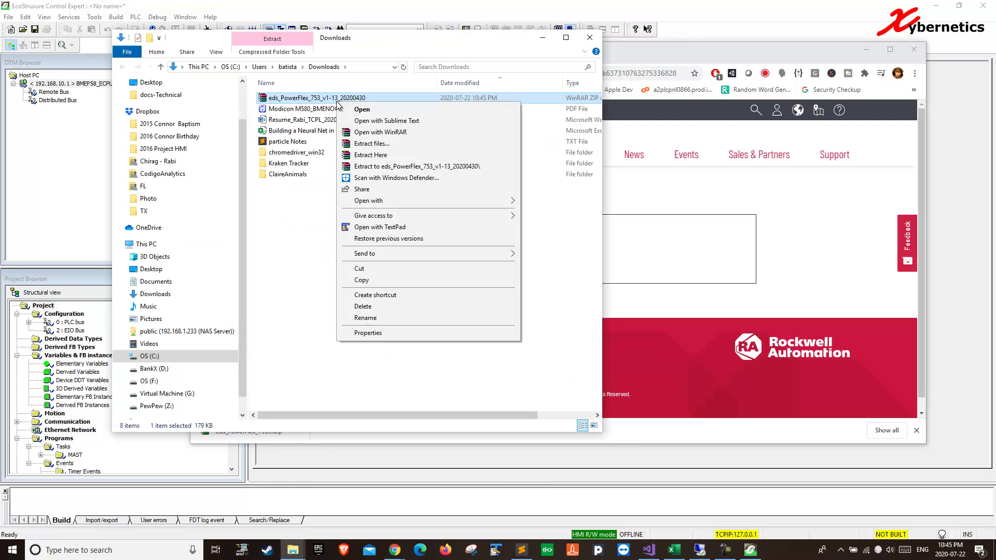
{"action": "left_click", "coordinate": [407, 167]}
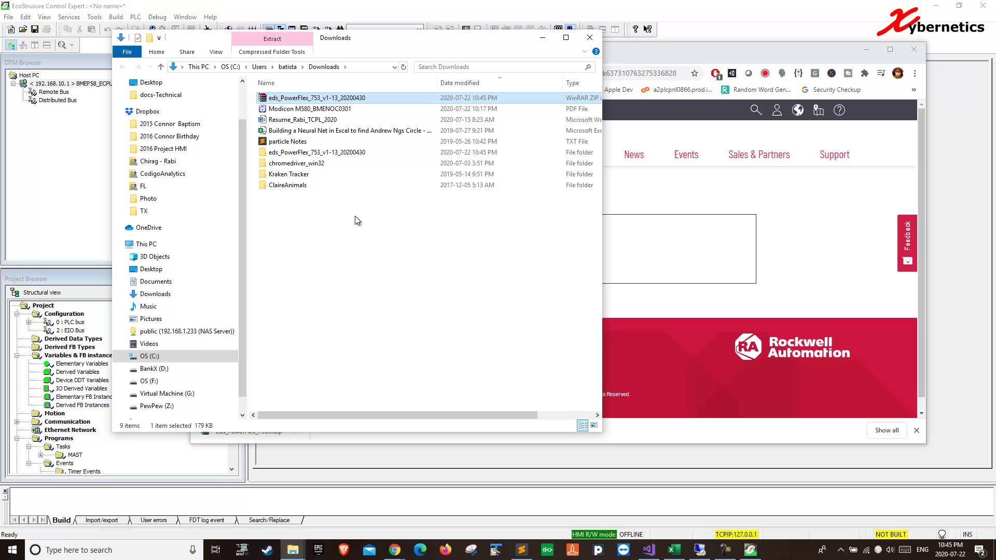
{"action": "double_click", "coordinate": [347, 153]}
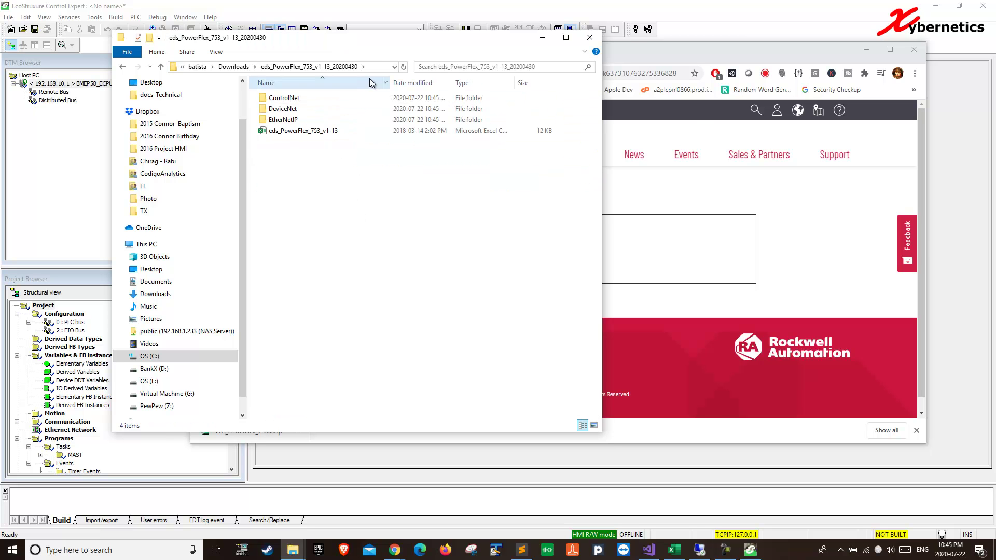
Close Chrome and copy the extracted folder's full path, returning to Control Expert
{"action": "left_click_drag", "start_coordinate": [427, 35], "coordinate": [548, 38]}
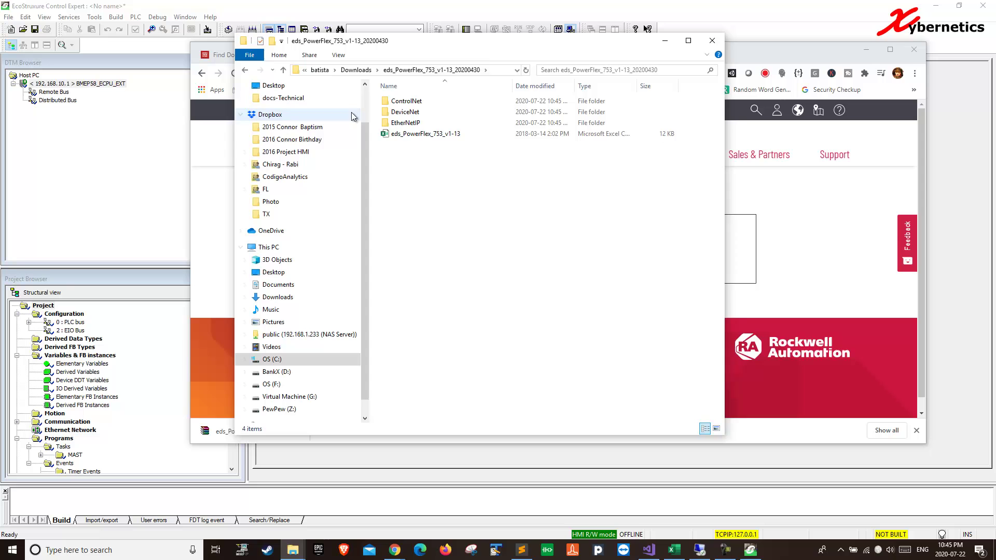
{"action": "left_click", "coordinate": [913, 50]}
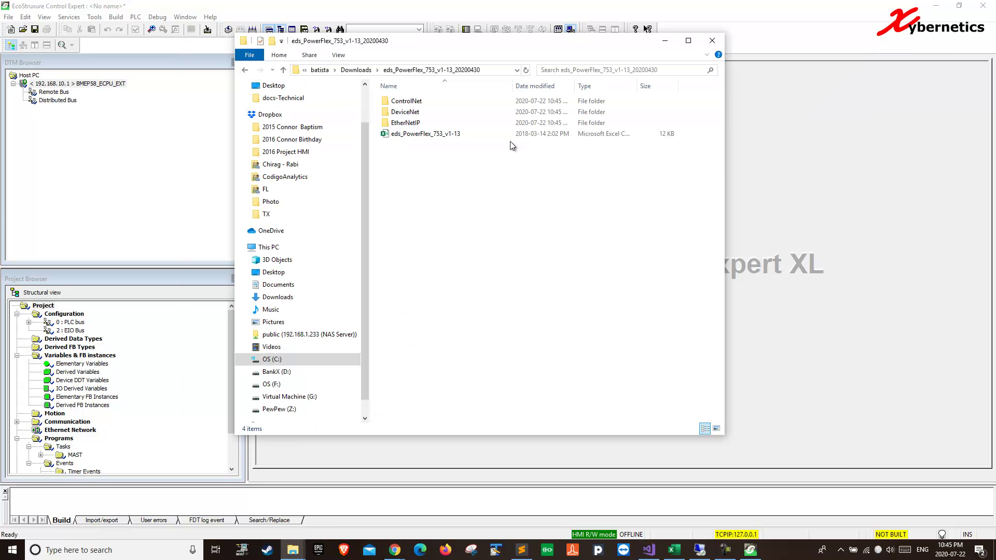
{"action": "left_click_drag", "start_coordinate": [481, 44], "coordinate": [486, 58]}
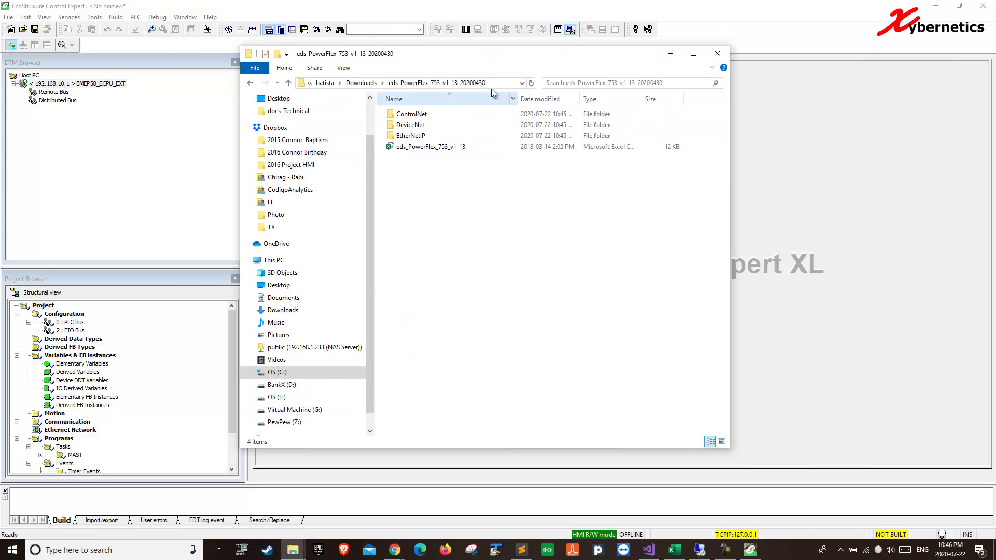
{"action": "left_click", "coordinate": [499, 80]}
{"action": "right_click", "coordinate": [458, 84]}
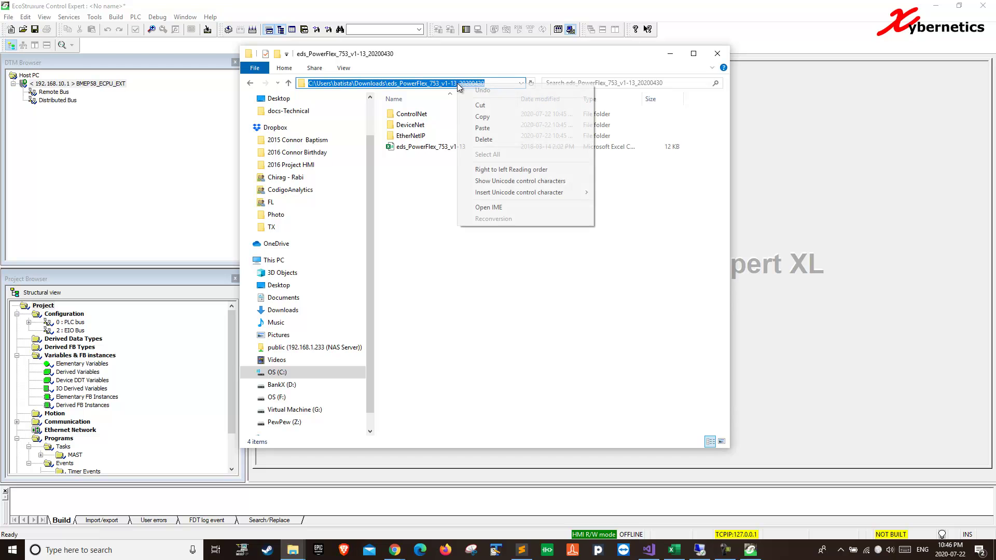
{"action": "left_click", "coordinate": [488, 120]}
{"action": "left_click", "coordinate": [126, 138]}
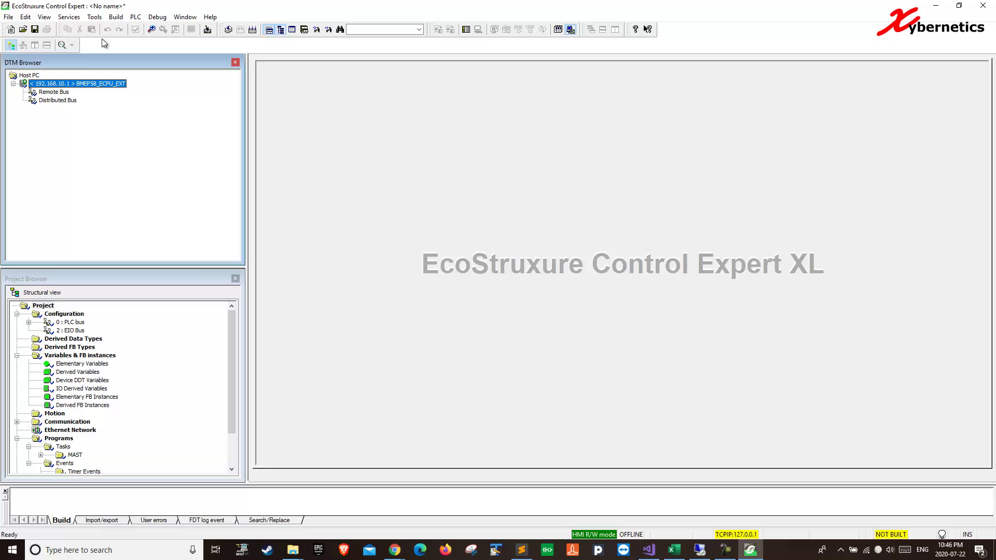
Start Add EDS to library on the BMEP58_ECPU_EXT controller, choosing to add all EDS files from a directory
{"action": "right_click", "coordinate": [94, 86]}
{"action": "mouse_move", "coordinate": [182, 251]}
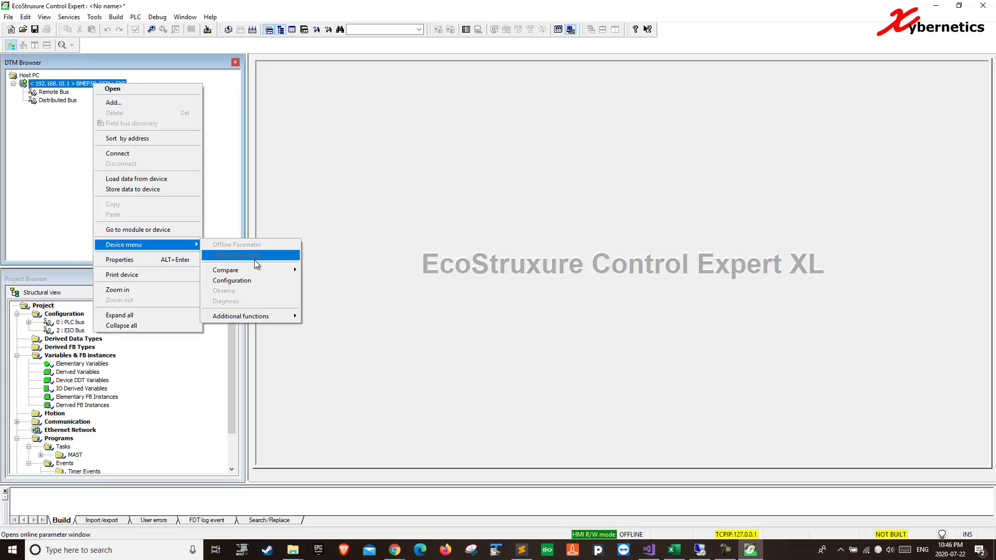
{"action": "mouse_move", "coordinate": [260, 315]}
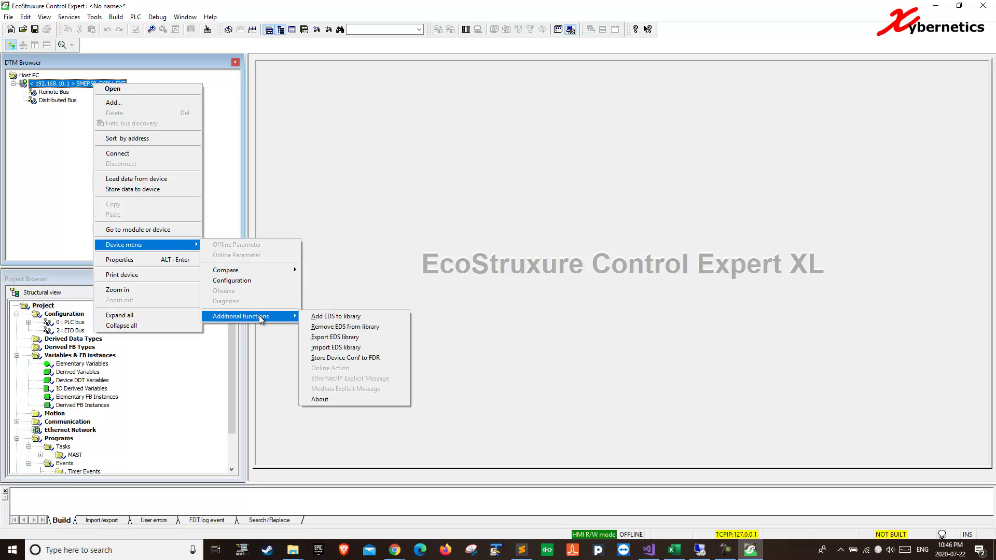
{"action": "left_click", "coordinate": [336, 316]}
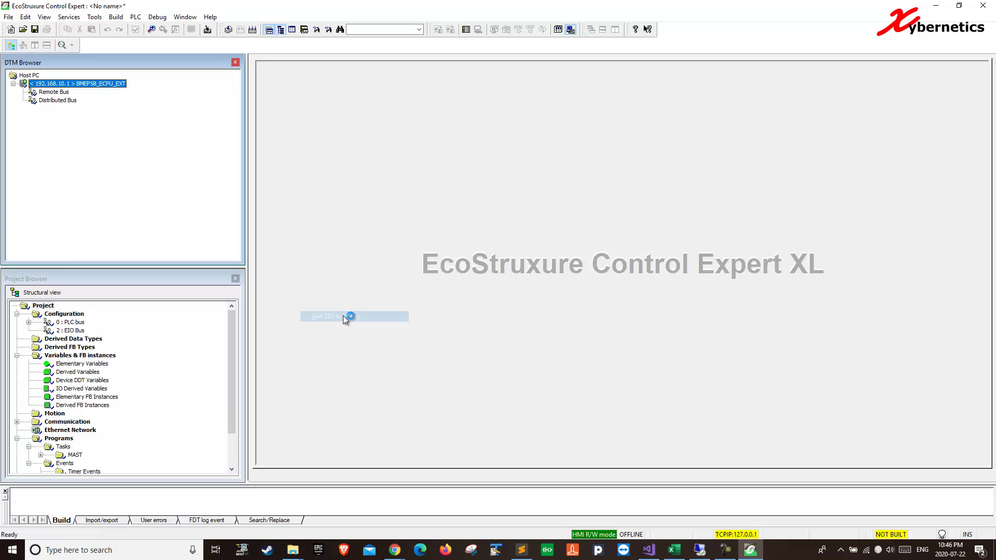
{"action": "left_click", "coordinate": [514, 403]}
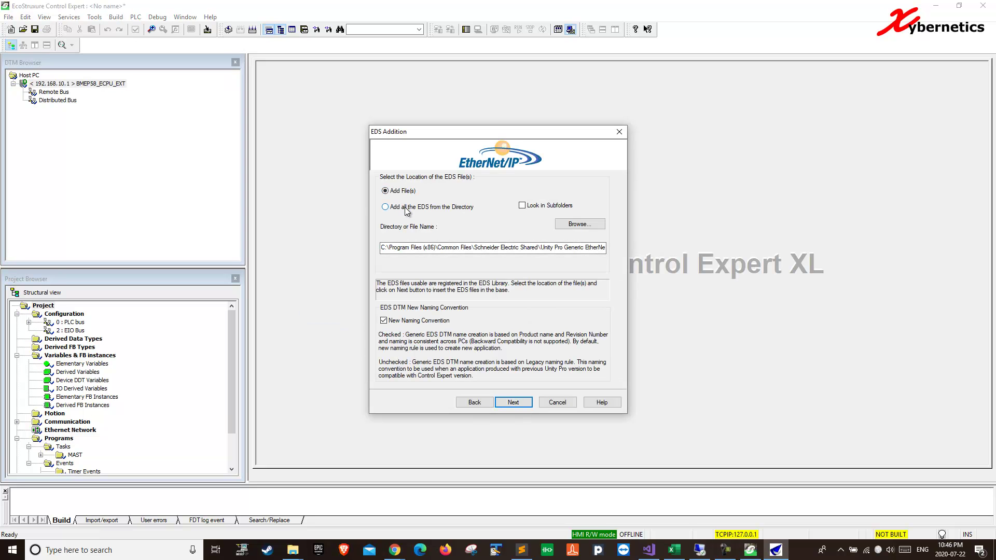
{"action": "left_click", "coordinate": [386, 207]}
Browse the EtherNetIP, DeviceNet and ControlNet subfolders of the extracted eds_PowerFlex_753_v1-13_20200430 folder
{"action": "mouse_move", "coordinate": [298, 557]}
{"action": "left_click", "coordinate": [416, 487]}
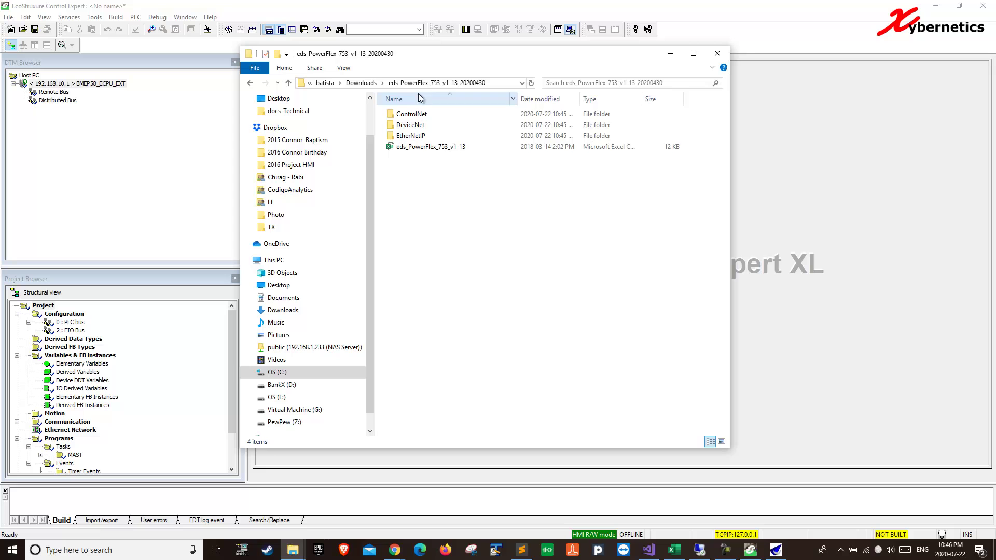
{"action": "key", "text": "BackSpace"}
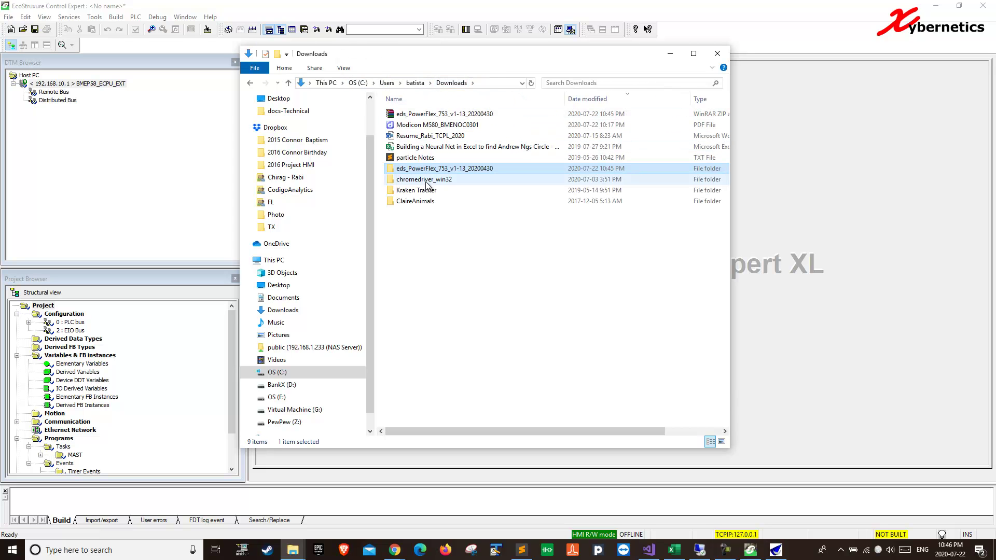
{"action": "double_click", "coordinate": [436, 169]}
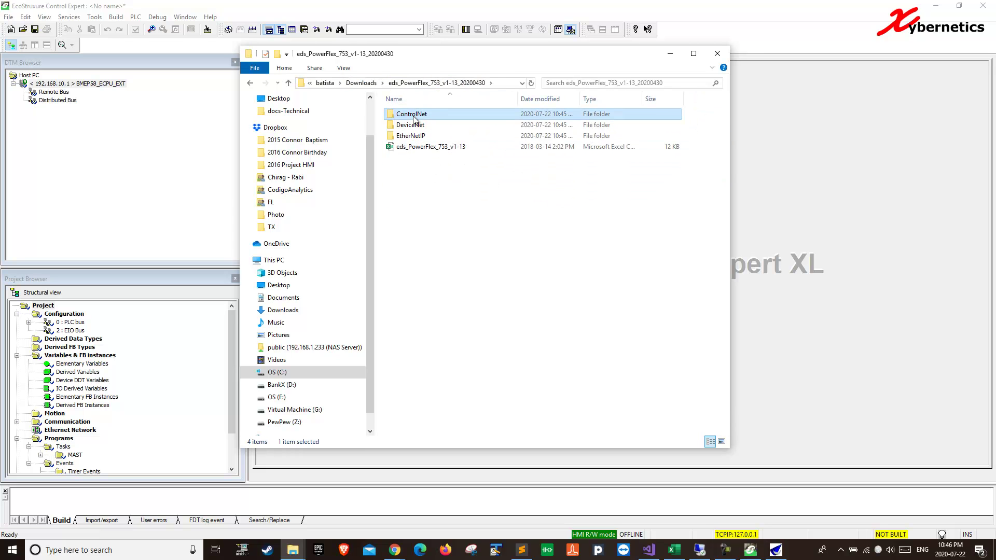
{"action": "left_click", "coordinate": [422, 137]}
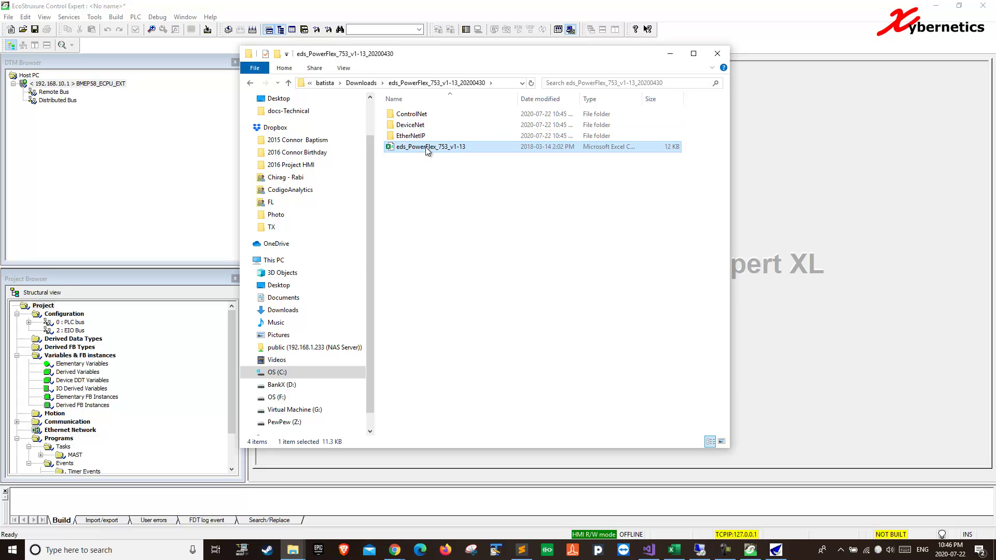
{"action": "double_click", "coordinate": [408, 136]}
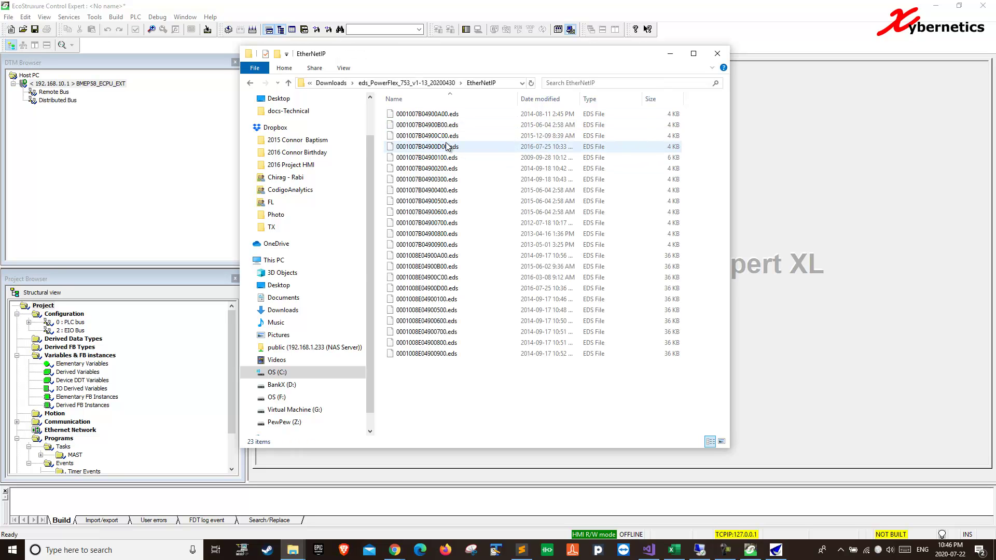
{"action": "key", "text": "alt+Left"}
{"action": "double_click", "coordinate": [421, 126]}
{"action": "key", "text": "alt+Left"}
{"action": "double_click", "coordinate": [420, 114]}
{"action": "key", "text": "alt+Left"}
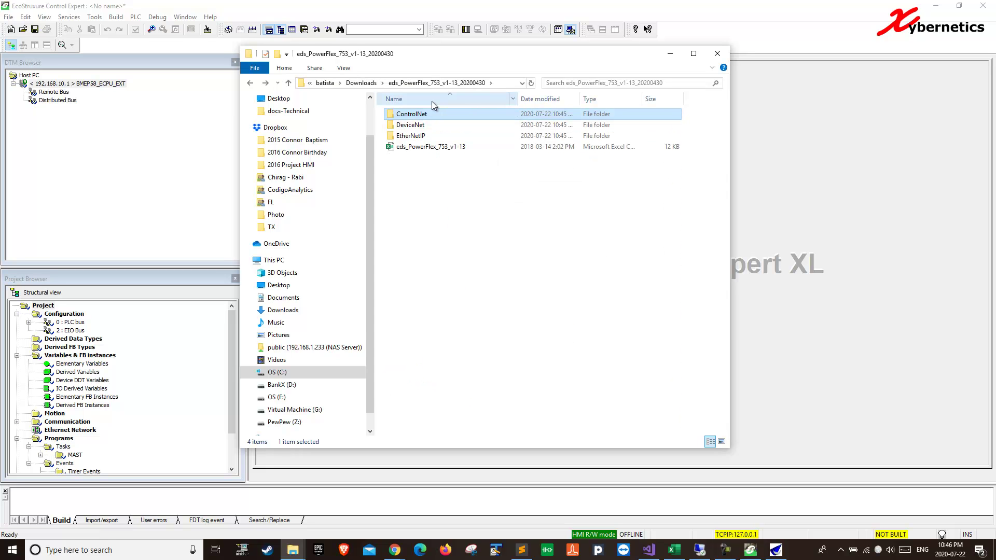
Restart the Add EDS to library wizard from the BMEP58 controller node
{"action": "left_click", "coordinate": [670, 53]}
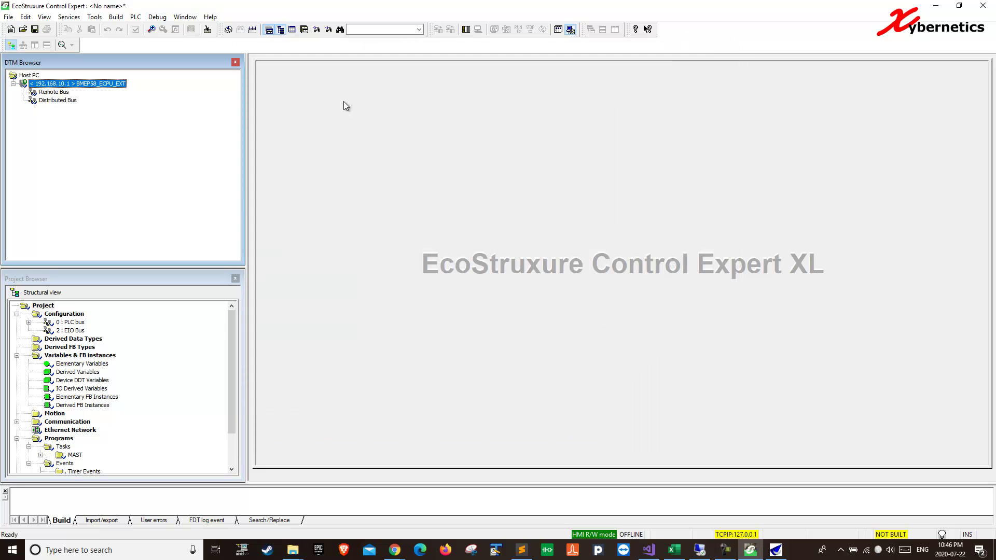
{"action": "right_click", "coordinate": [116, 86]}
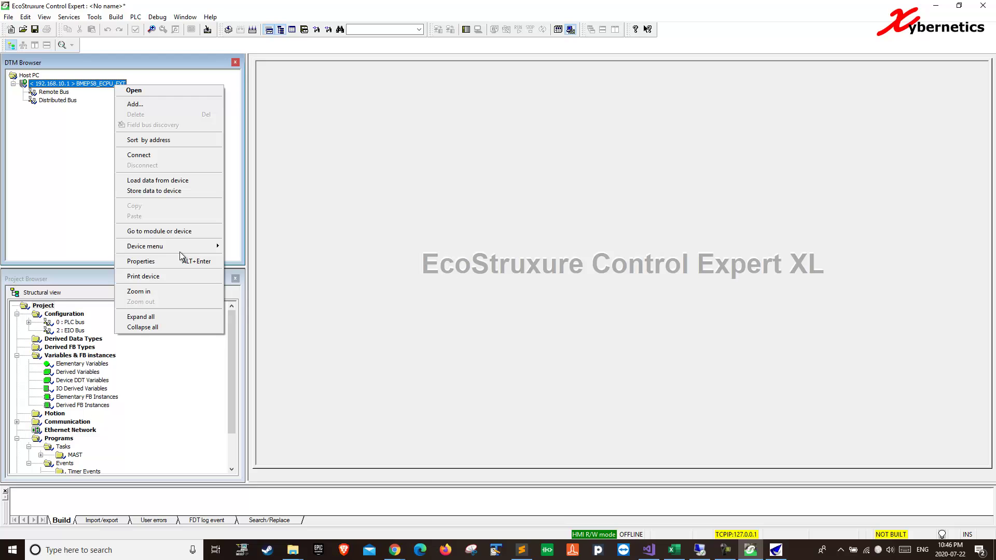
{"action": "mouse_move", "coordinate": [294, 322]}
{"action": "left_click", "coordinate": [368, 318]}
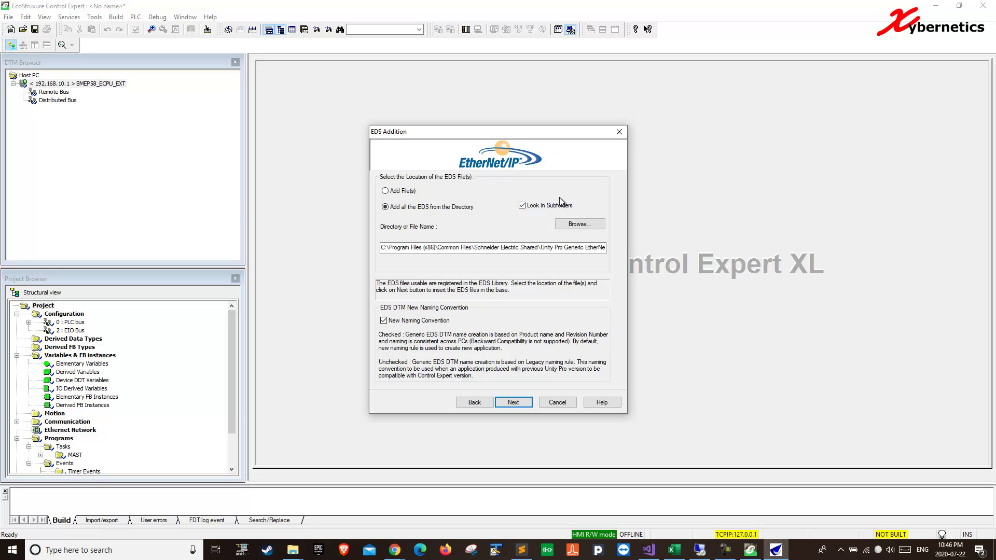
Set the EDS source directory to Downloads\eds_PowerFlex_753_v1-13_20200430
{"action": "left_click", "coordinate": [577, 224]}
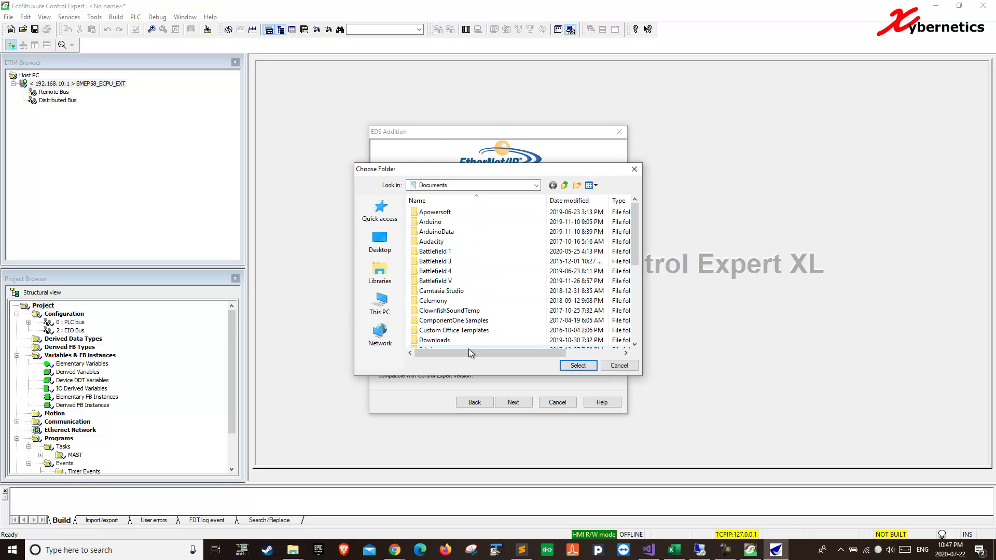
{"action": "left_click", "coordinate": [472, 184]}
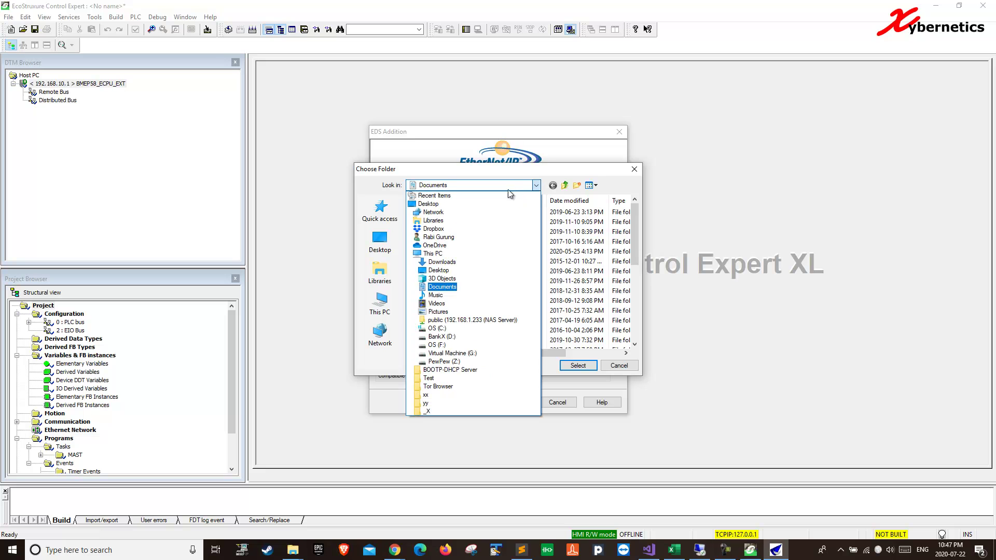
{"action": "left_click", "coordinate": [449, 260]}
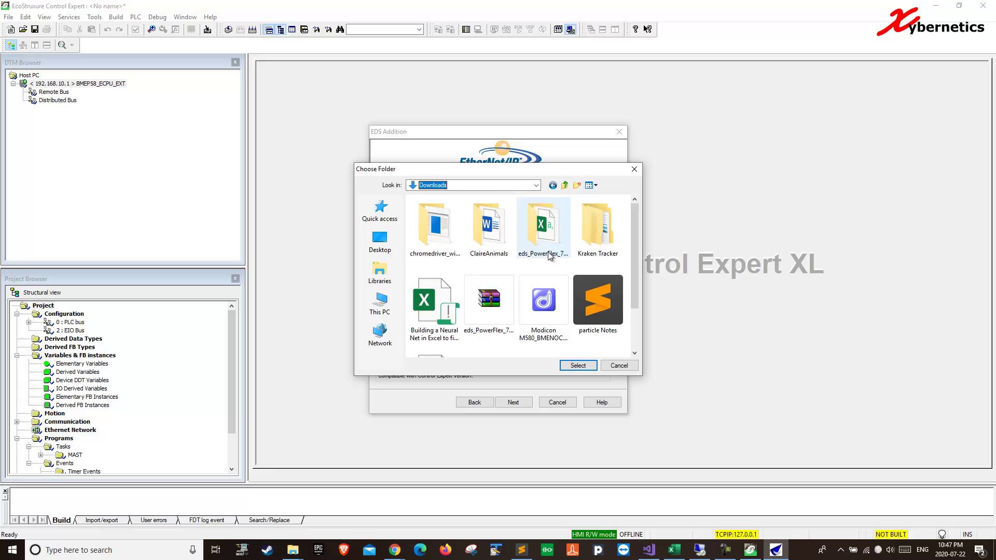
{"action": "double_click", "coordinate": [539, 246]}
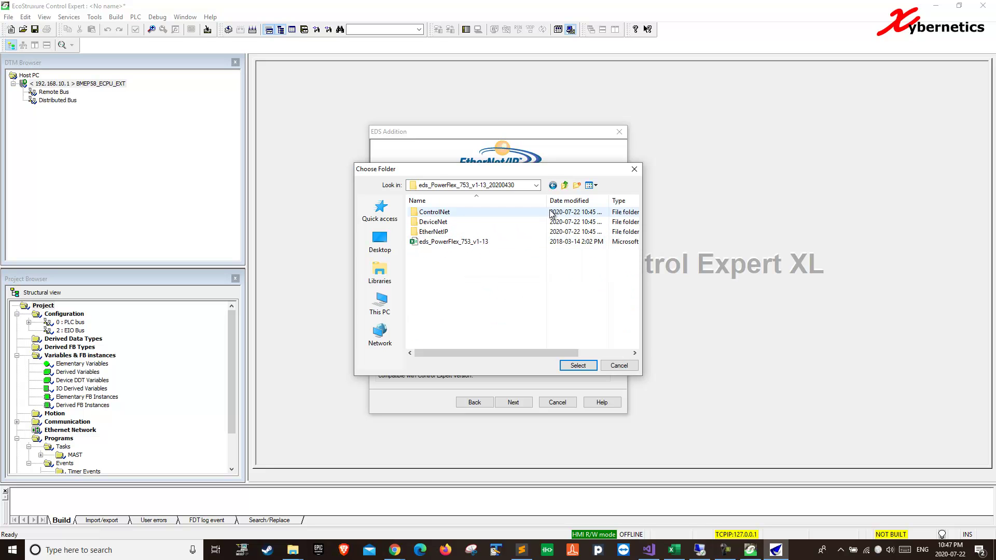
{"action": "left_click", "coordinate": [578, 367]}
{"action": "left_click_drag", "start_coordinate": [405, 247], "coordinate": [548, 248]}
{"action": "left_click", "coordinate": [550, 248]}
Analyse the folder and review the detected EDS files and ControlNet errors
{"action": "left_click", "coordinate": [523, 404]}
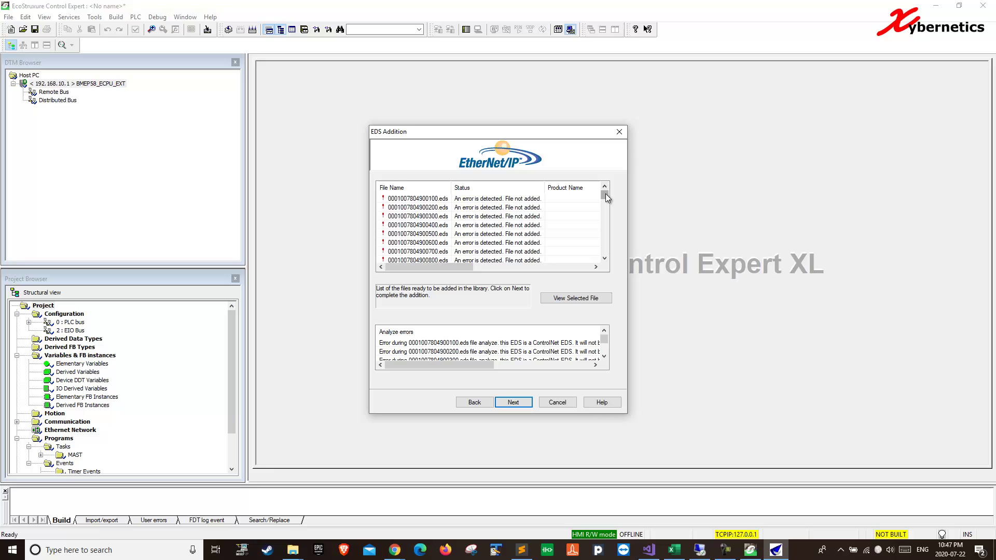
{"action": "left_click_drag", "start_coordinate": [605, 194], "coordinate": [610, 212]}
{"action": "left_click_drag", "start_coordinate": [465, 269], "coordinate": [508, 268]}
{"action": "scroll", "coordinate": [511, 231], "scroll_direction": "down", "scroll_amount": 5}
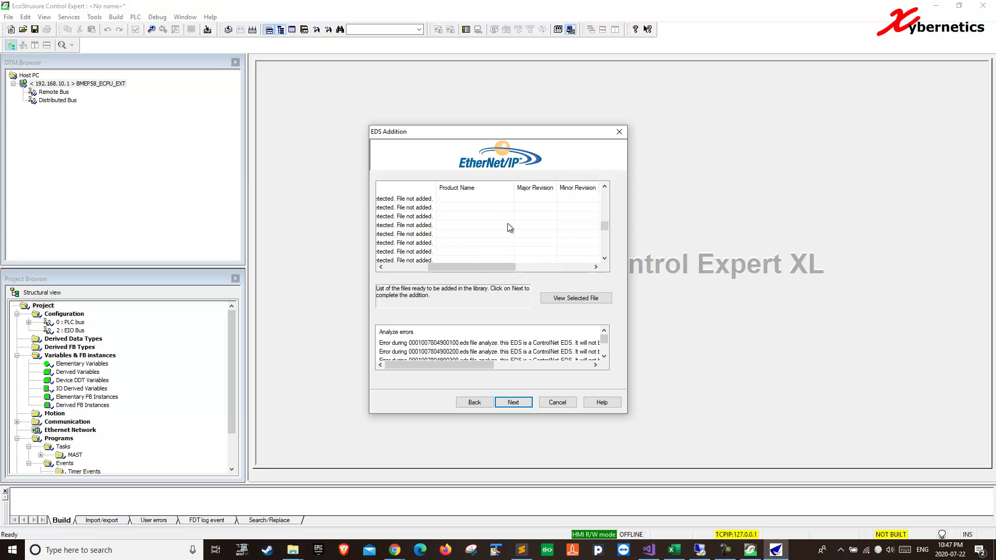
{"action": "scroll", "coordinate": [509, 227], "scroll_direction": "down", "scroll_amount": 3}
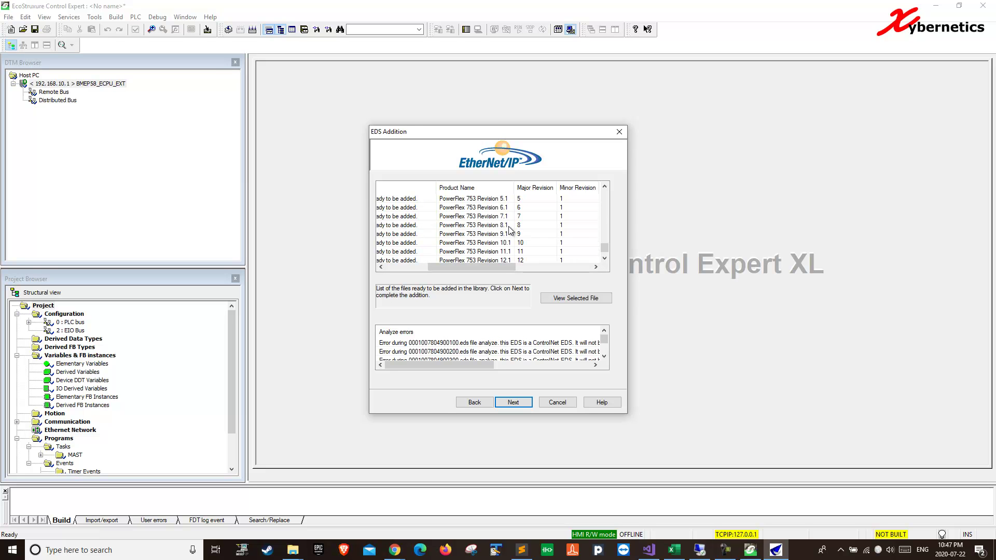
{"action": "scroll", "coordinate": [509, 230], "scroll_direction": "down", "scroll_amount": 2}
{"action": "scroll", "coordinate": [509, 247], "scroll_direction": "up", "scroll_amount": 4}
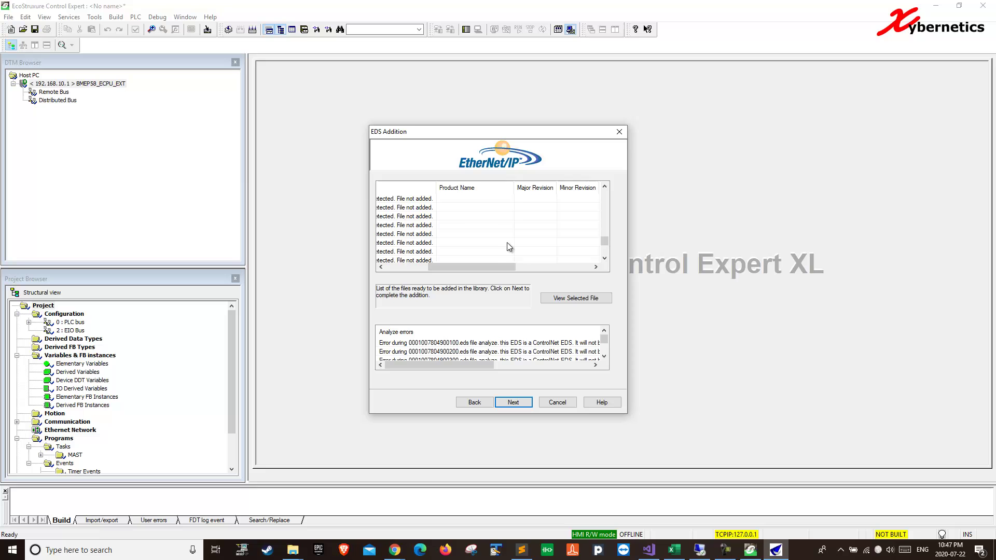
{"action": "scroll", "coordinate": [508, 244], "scroll_direction": "down", "scroll_amount": 1}
Check the PowerFlex 753 and Revision 2.1 entries, then finish adding them to the library
{"action": "left_click", "coordinate": [524, 226]}
{"action": "left_click", "coordinate": [546, 218]}
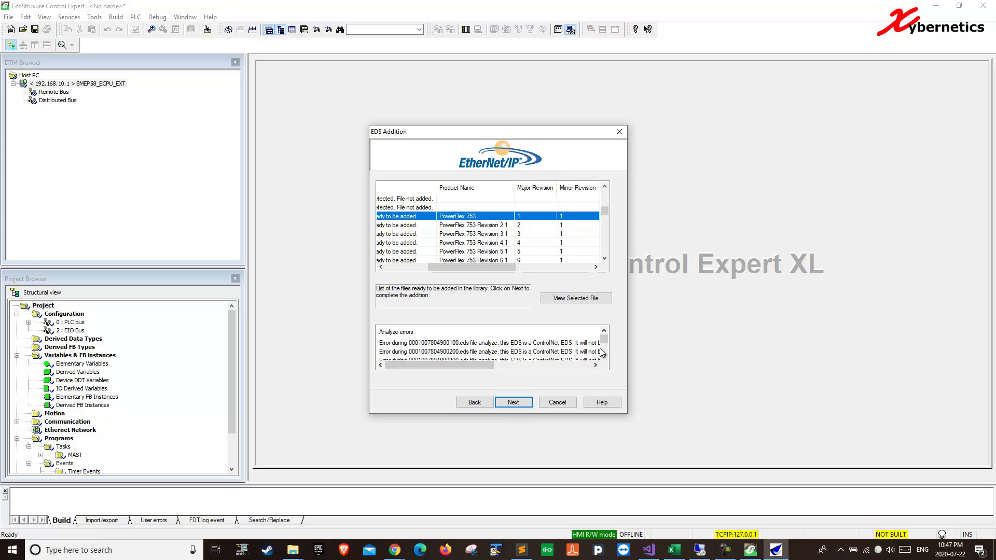
{"action": "mouse_move", "coordinate": [604, 340]}
{"action": "left_mouse_down"}
{"action": "mouse_move", "coordinate": [607, 352]}
{"action": "mouse_move", "coordinate": [608, 334]}
{"action": "left_mouse_up"}
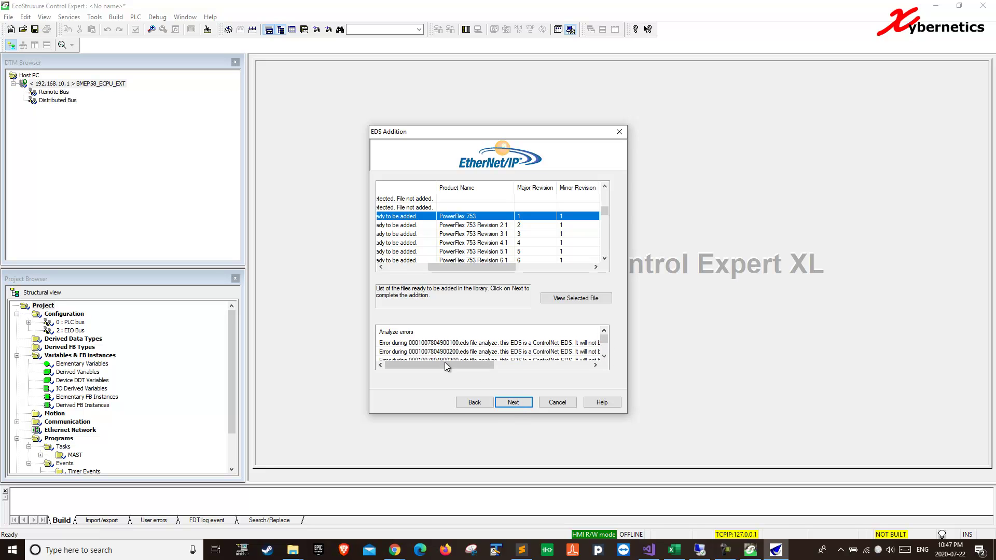
{"action": "left_click", "coordinate": [518, 400]}
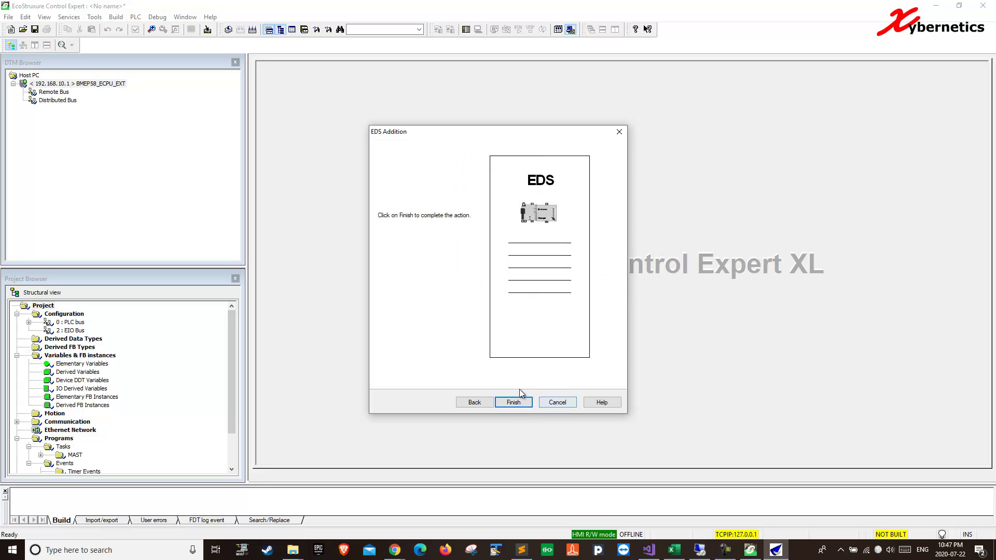
{"action": "left_click", "coordinate": [511, 403]}
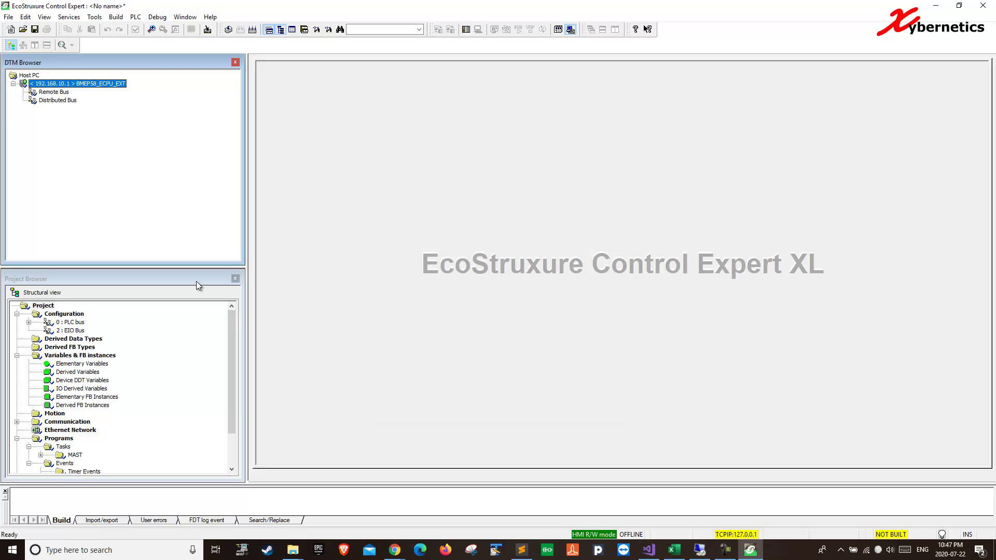
{"action": "right_click", "coordinate": [113, 86]}
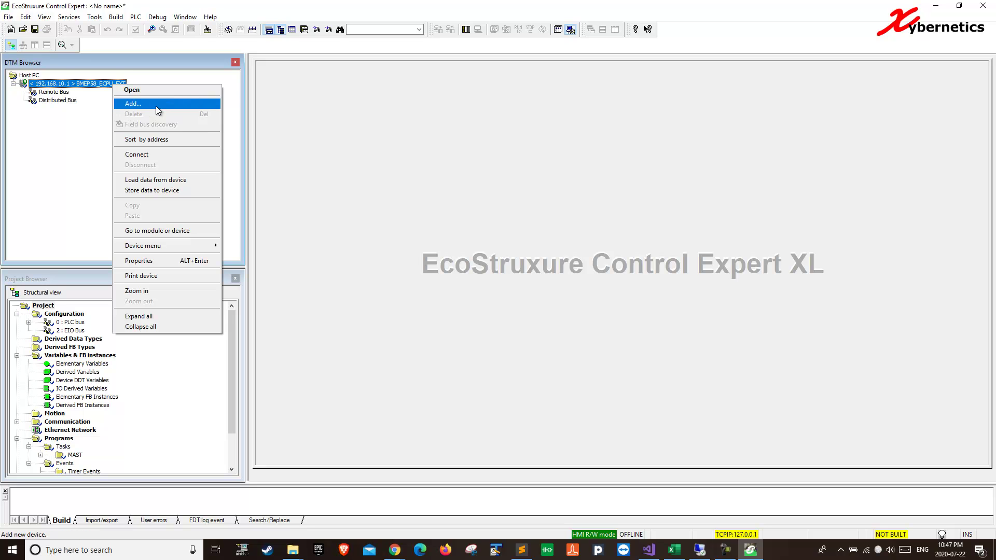
{"action": "left_click", "coordinate": [156, 106]}
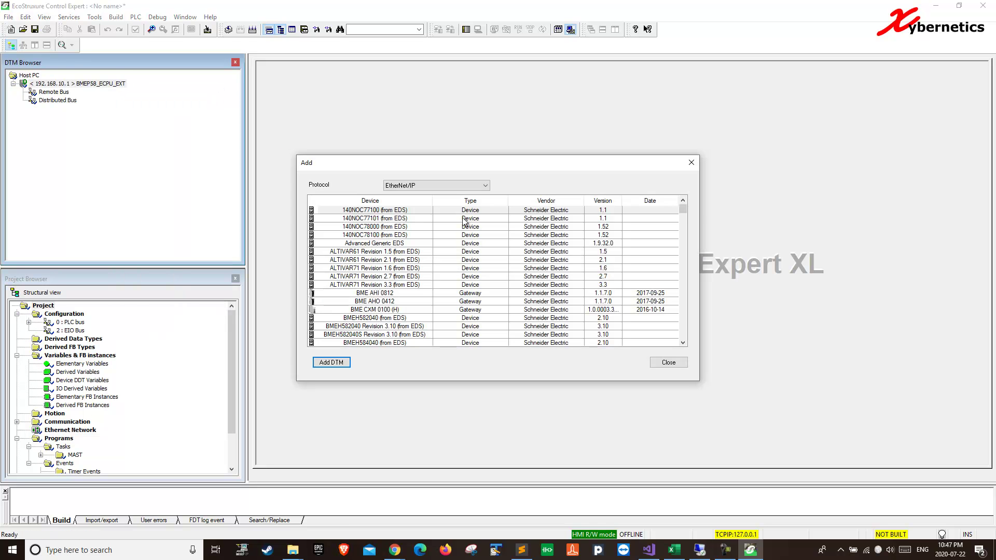
{"action": "left_click_drag", "start_coordinate": [683, 209], "coordinate": [688, 314]}
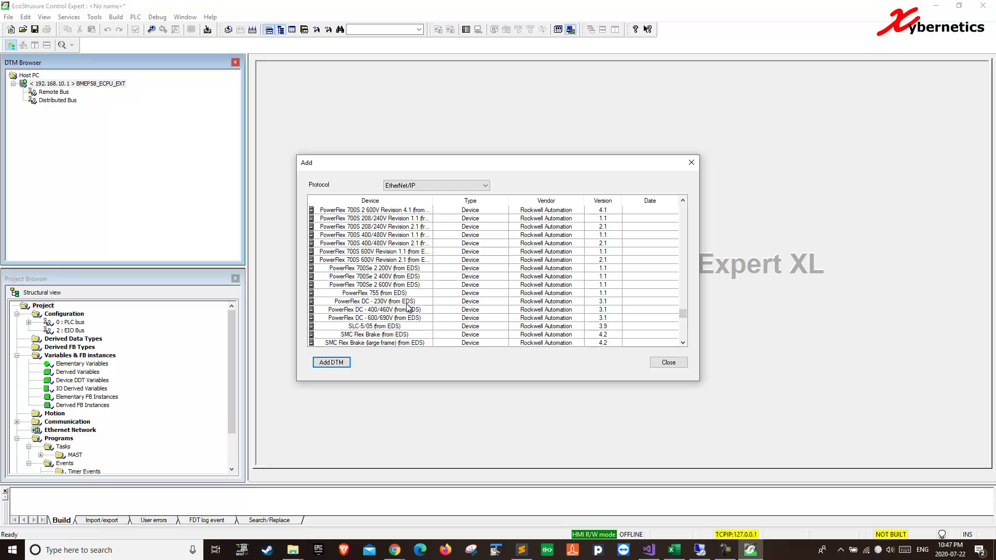
{"action": "left_click", "coordinate": [670, 362]}
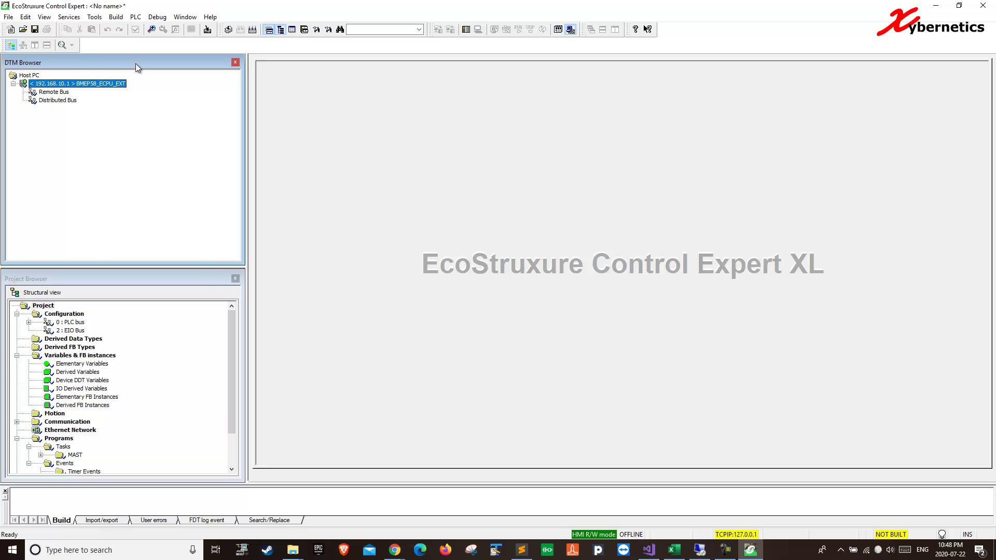
Update the DTM catalog from the Hardware Catalog and enter a PowerFlex753 DTM name for the new device
{"action": "left_click", "coordinate": [94, 18]}
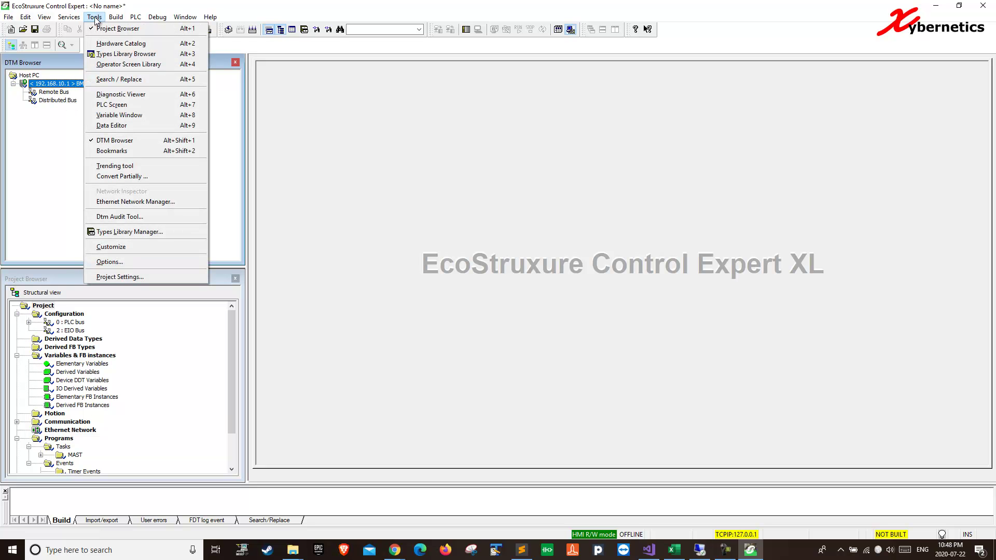
{"action": "left_click", "coordinate": [110, 44]}
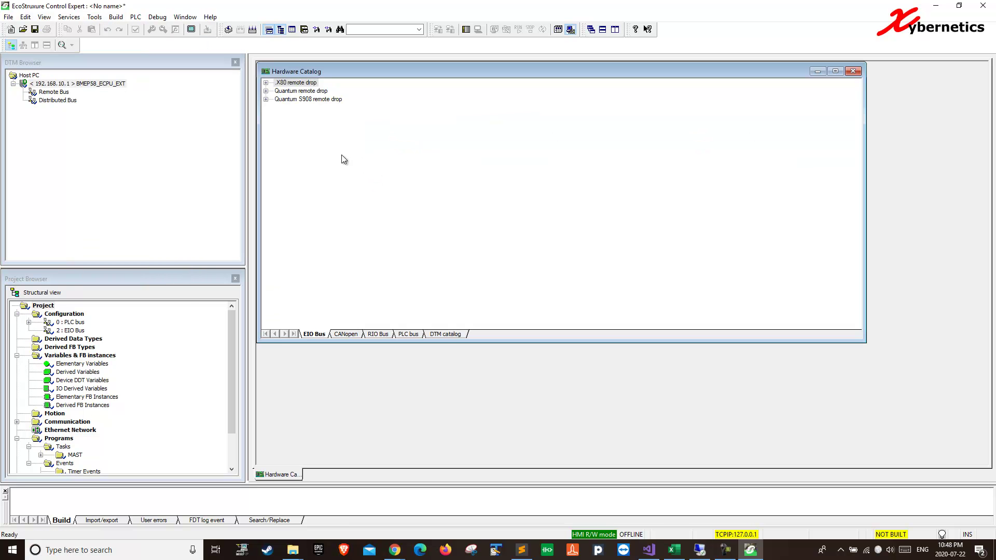
{"action": "left_click", "coordinate": [443, 335]}
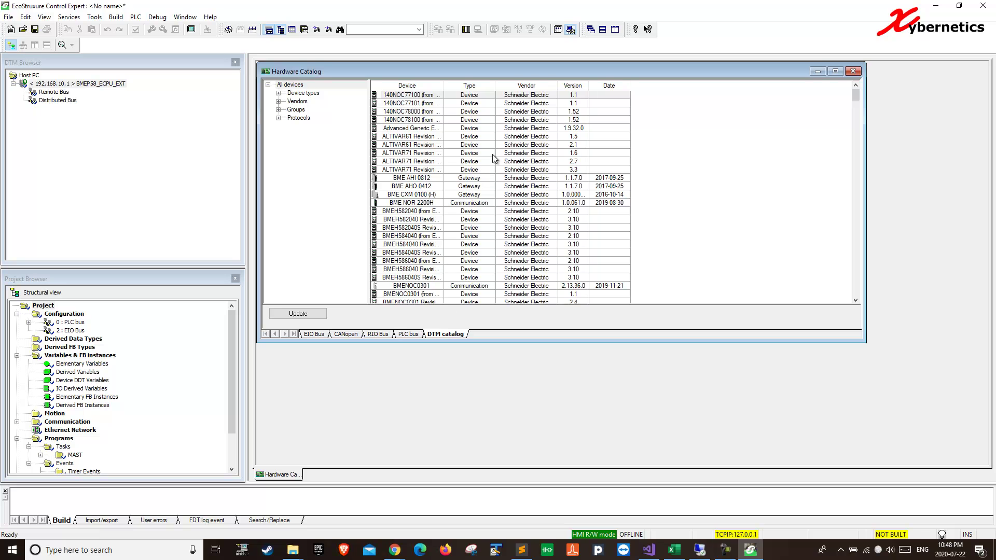
{"action": "left_click", "coordinate": [309, 314]}
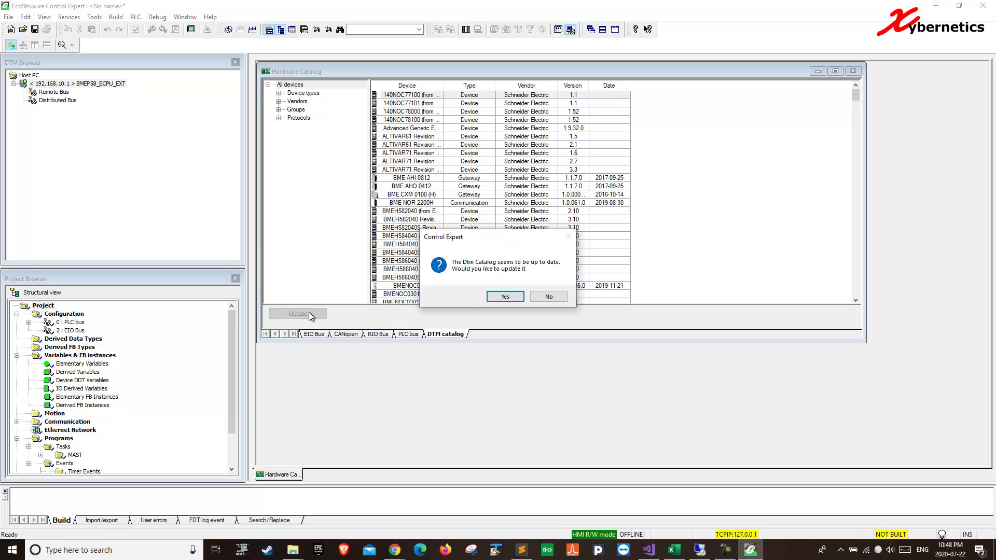
{"action": "left_click", "coordinate": [498, 299]}
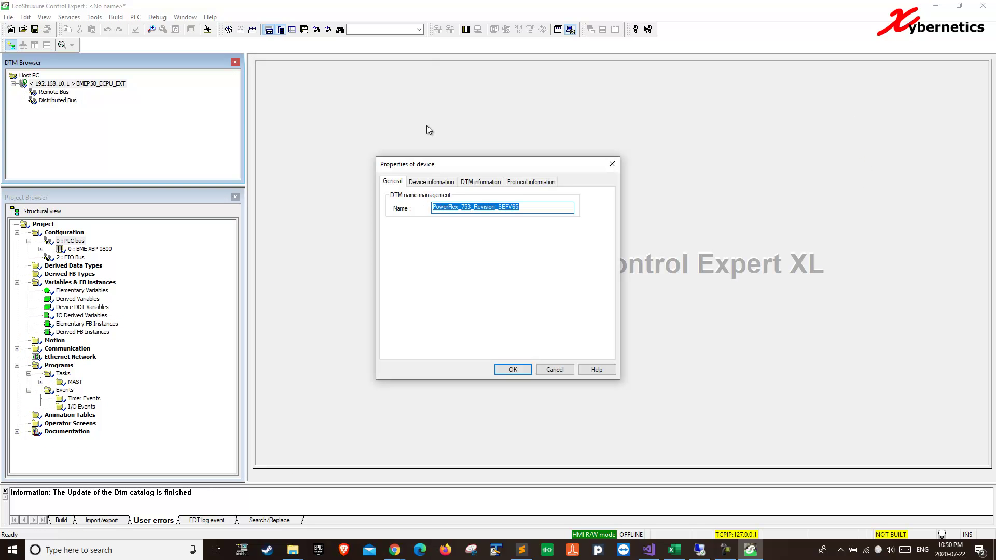
{"action": "type", "text": "Rabi_PowerFlex753"}
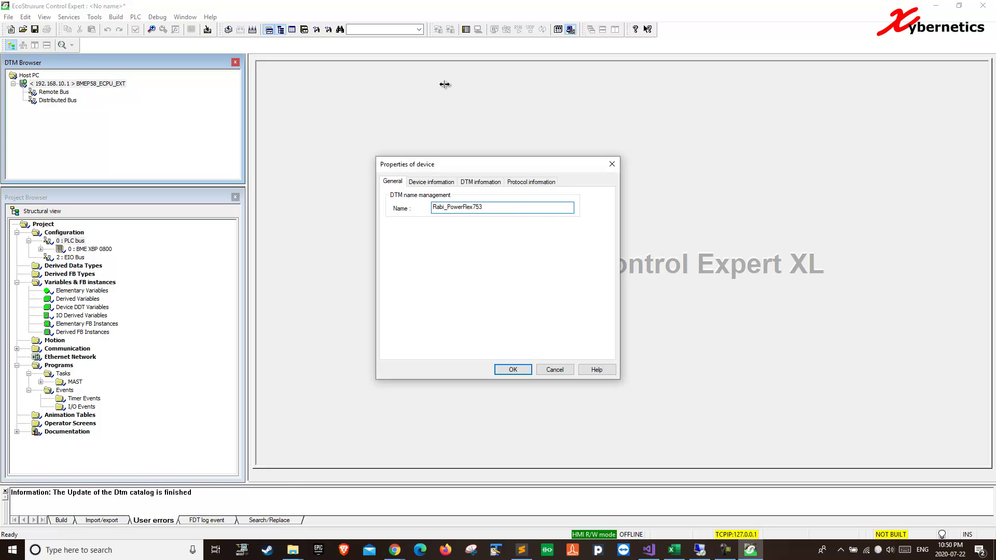